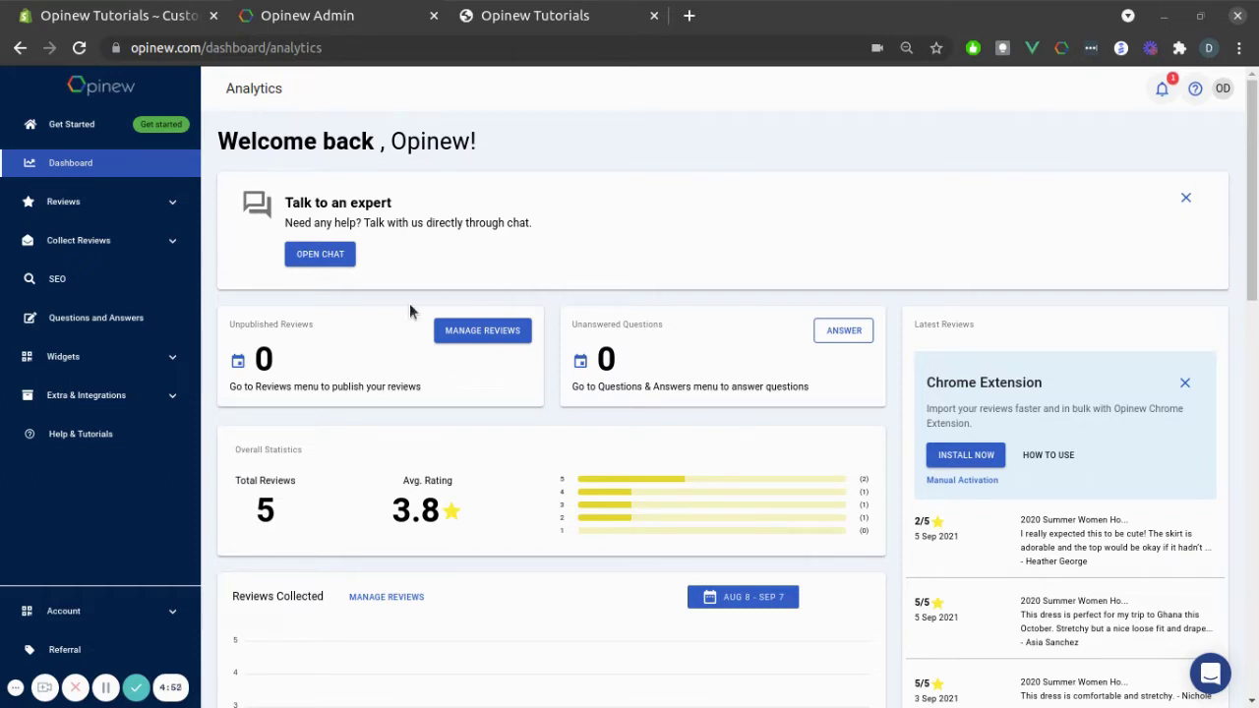
# - Open the Product Review Widget settings and view the widget preview in full screen before returning to the settings
pyautogui.click(121, 365)
pyautogui.click(105, 388)
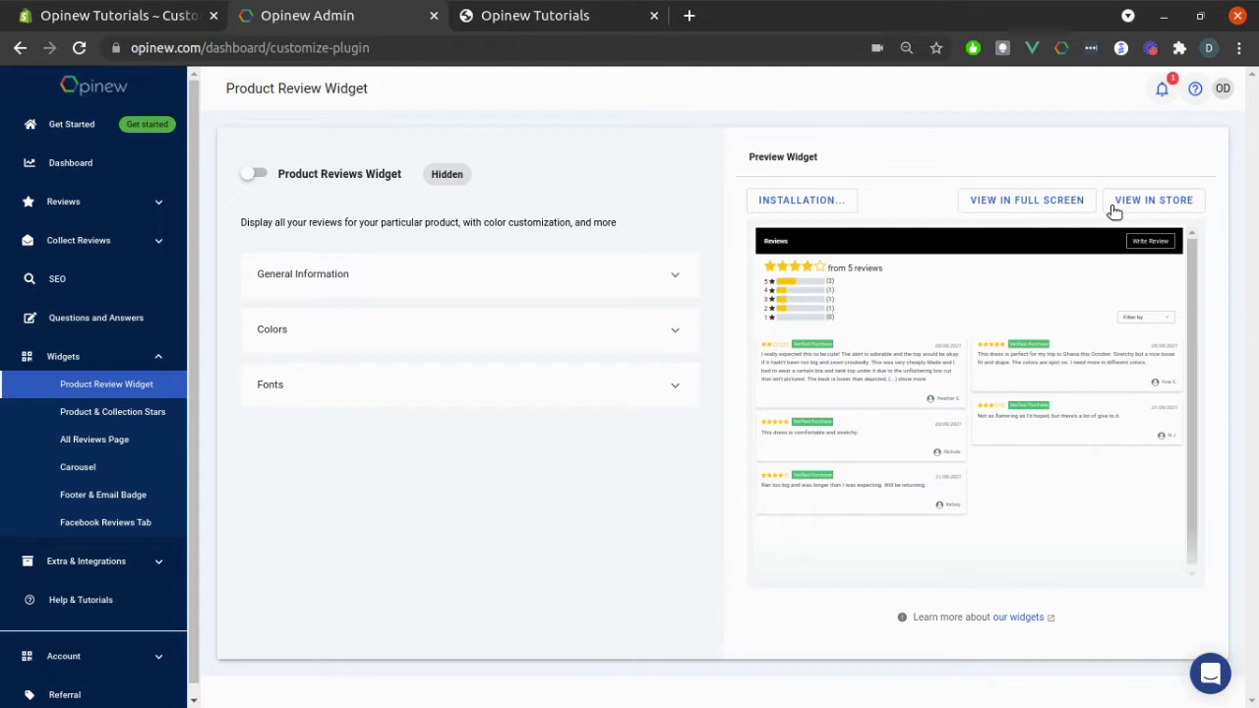
pyautogui.click(1046, 206)
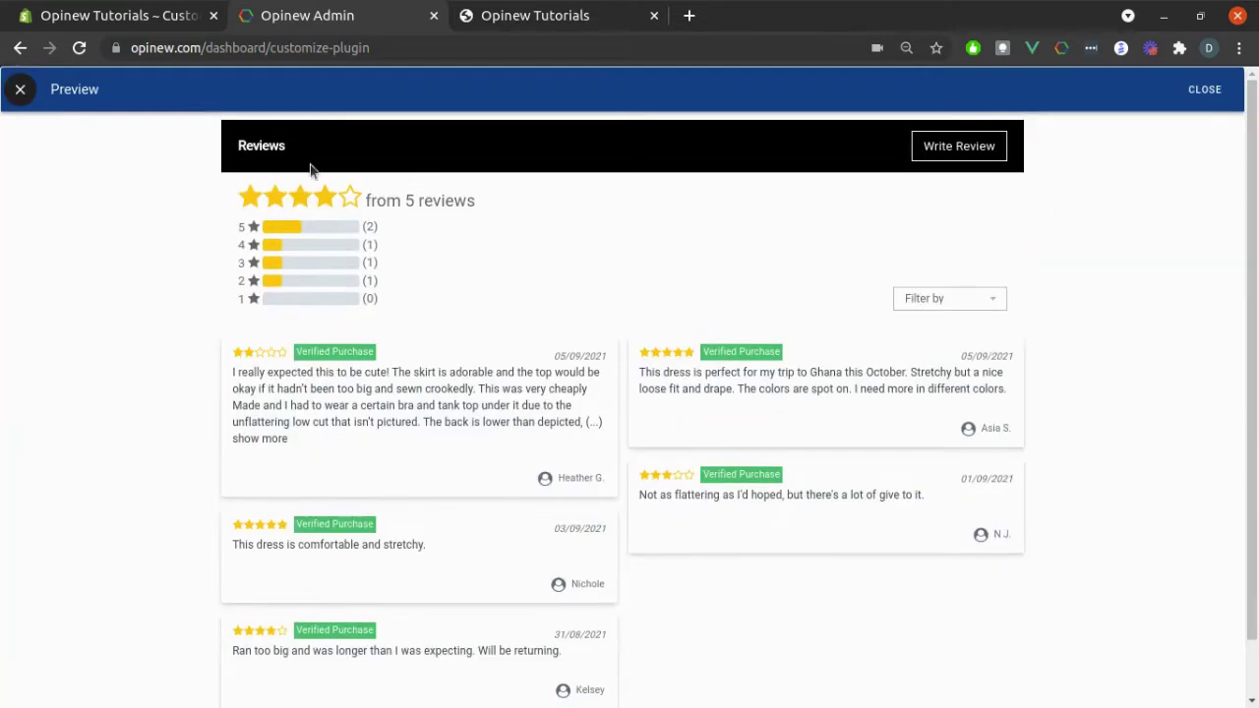
pyautogui.click(24, 88)
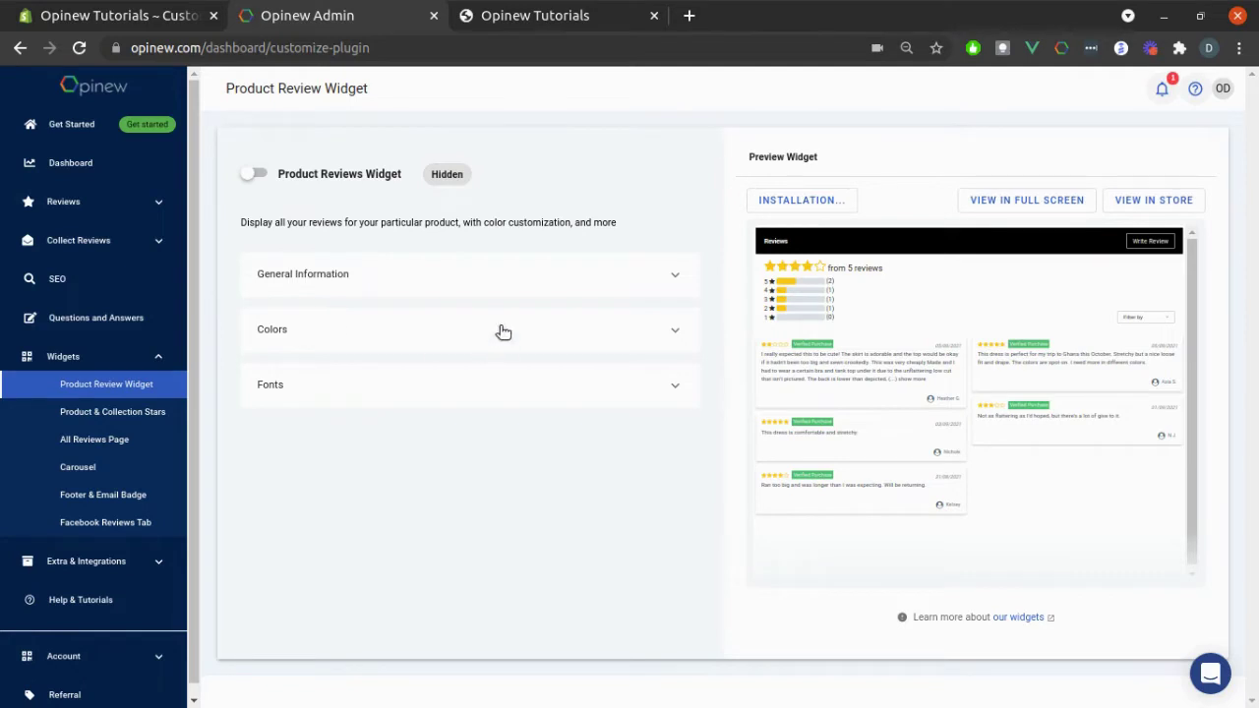
# - Try the Condensed, Clean, Minimal, Modern and Carousel review layouts and look over the remaining general settings
pyautogui.click(331, 265)
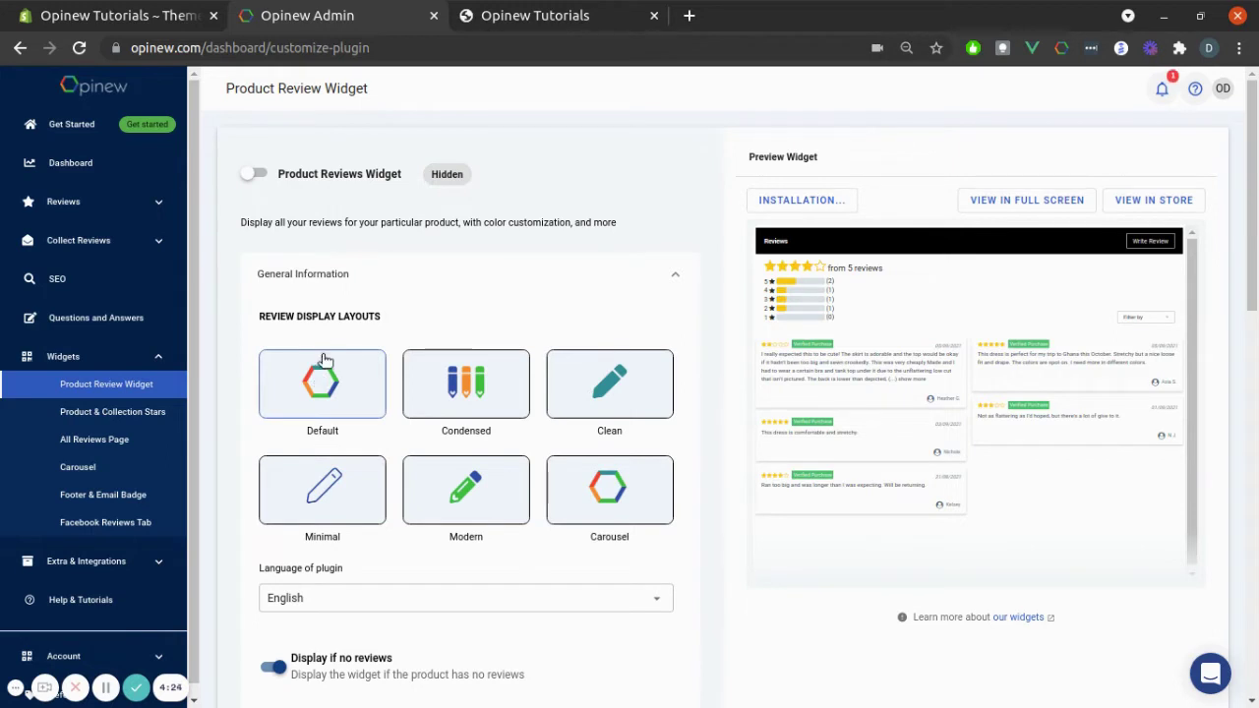
pyautogui.click(443, 384)
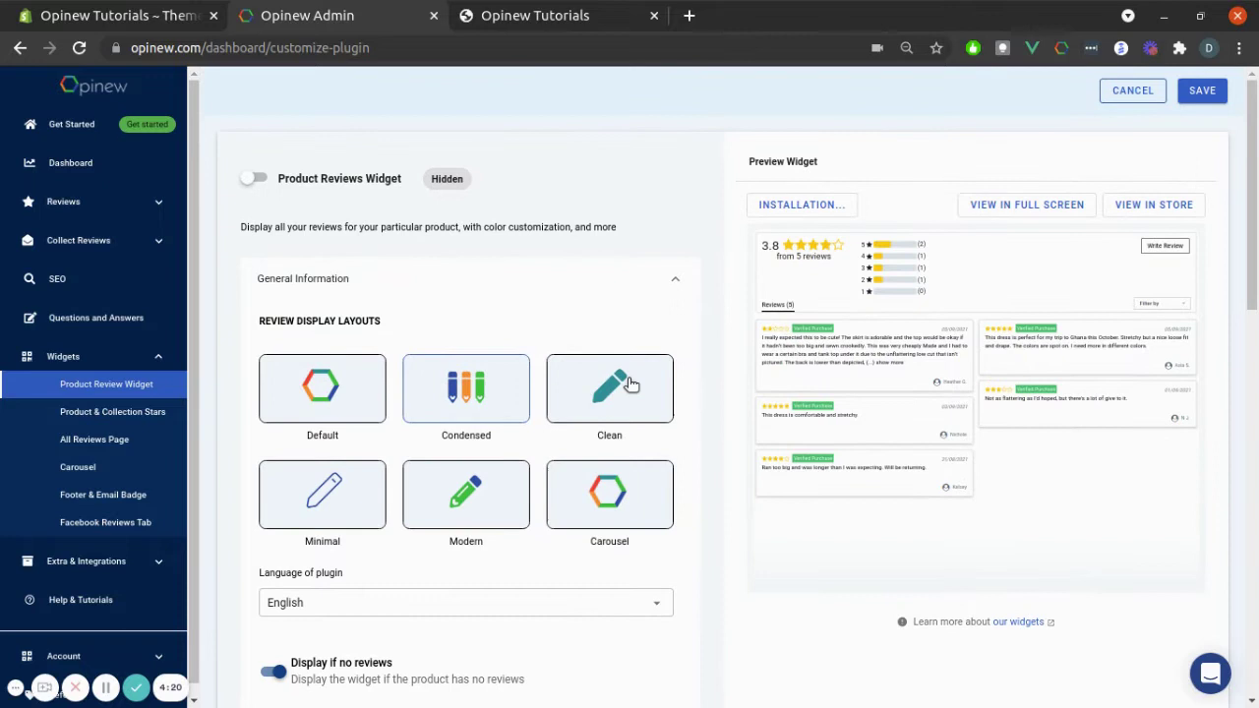
pyautogui.click(629, 384)
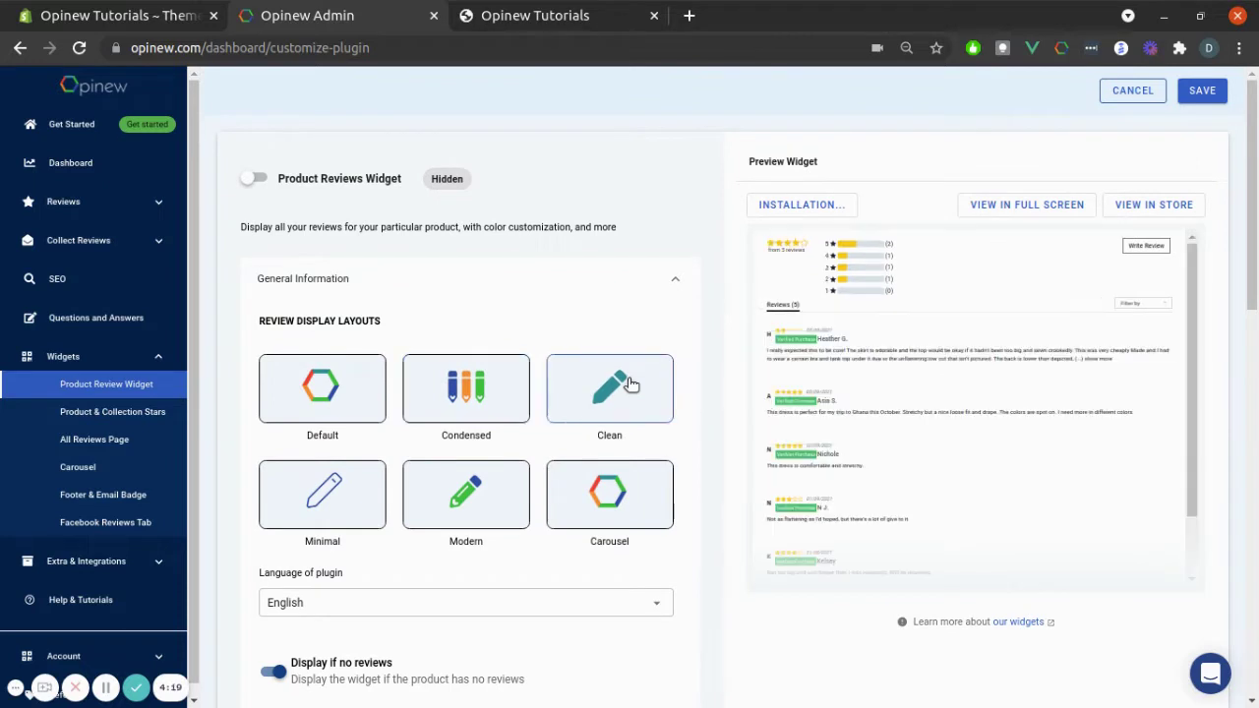
pyautogui.click(341, 514)
pyautogui.click(483, 499)
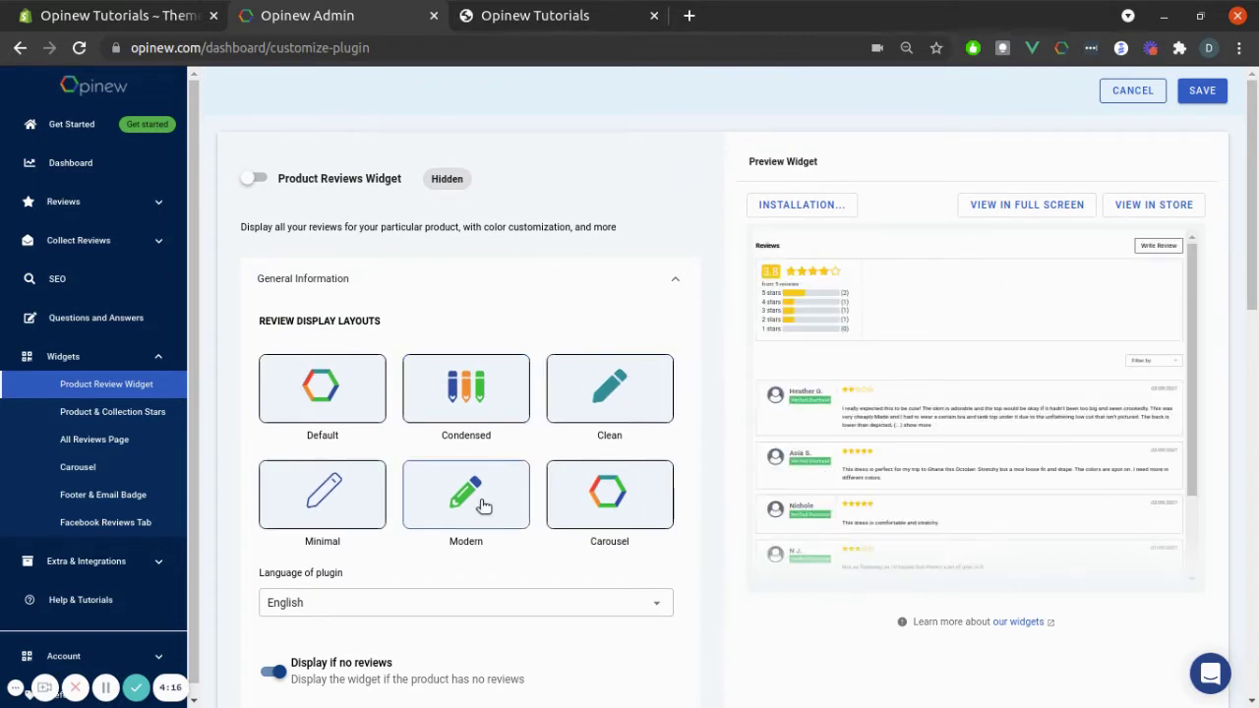
pyautogui.click(602, 502)
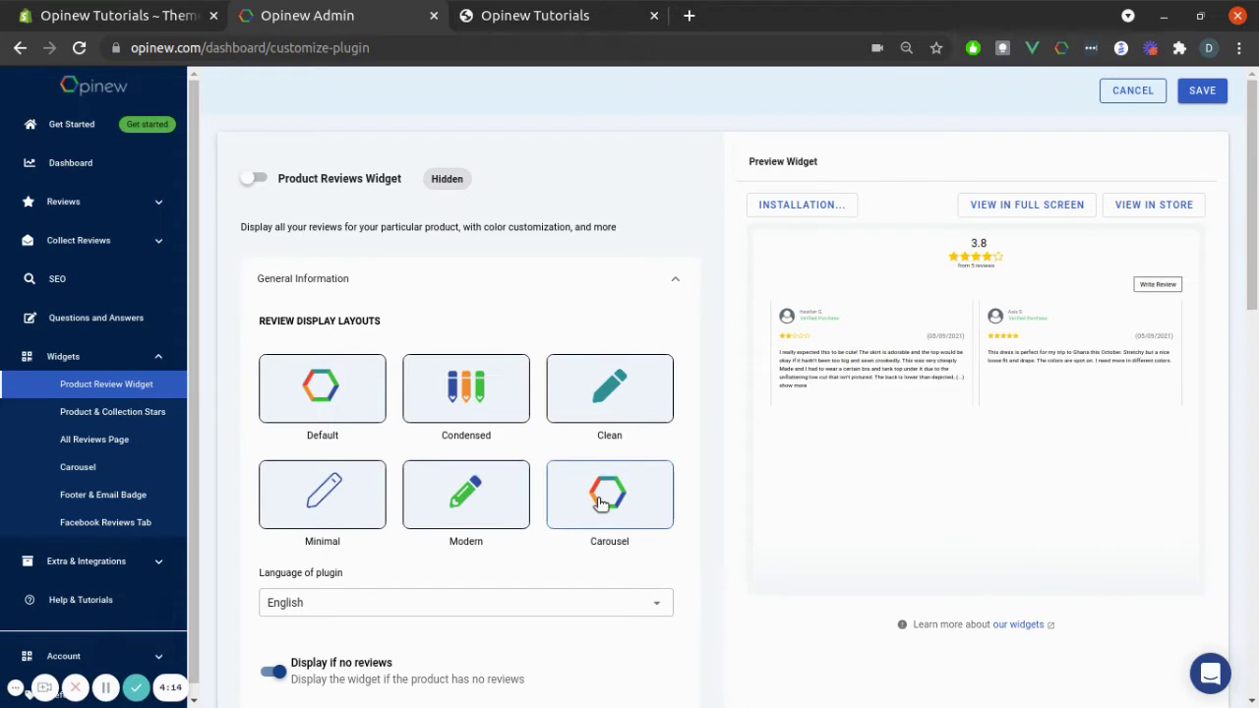
pyautogui.scroll(-2, 599, 503)
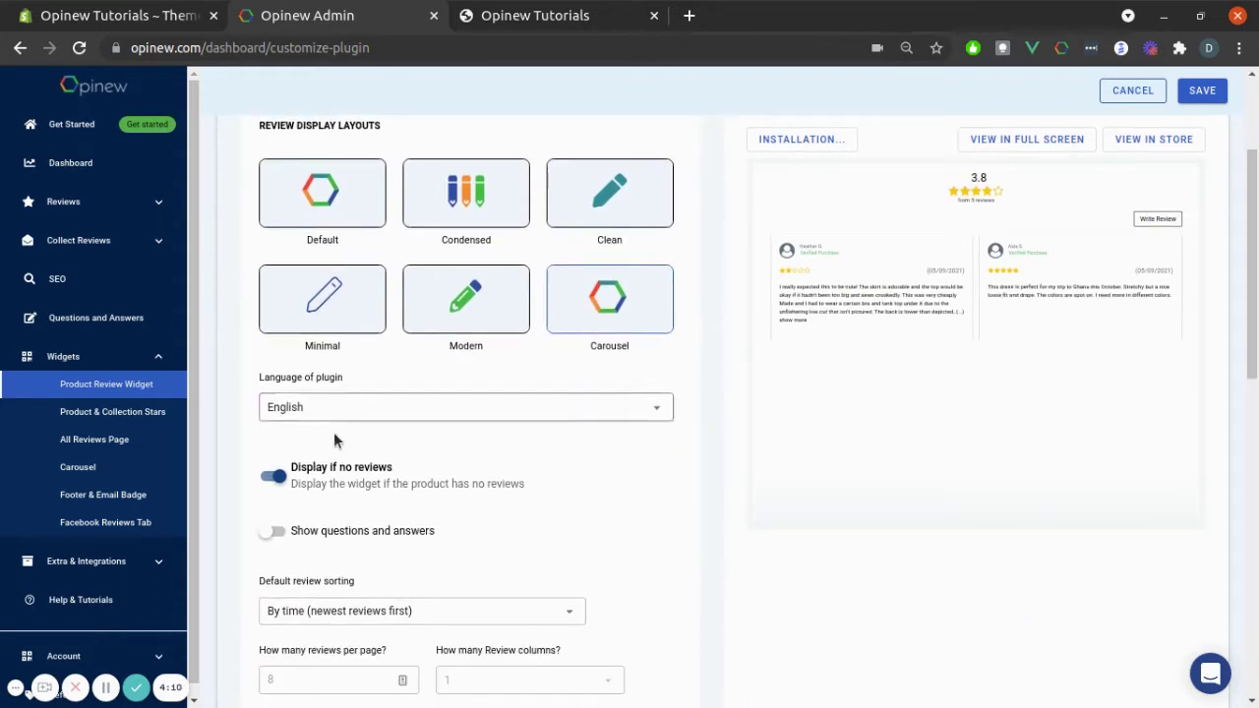
pyautogui.scroll(-1, 333, 470)
pyautogui.scroll(-5, 330, 470)
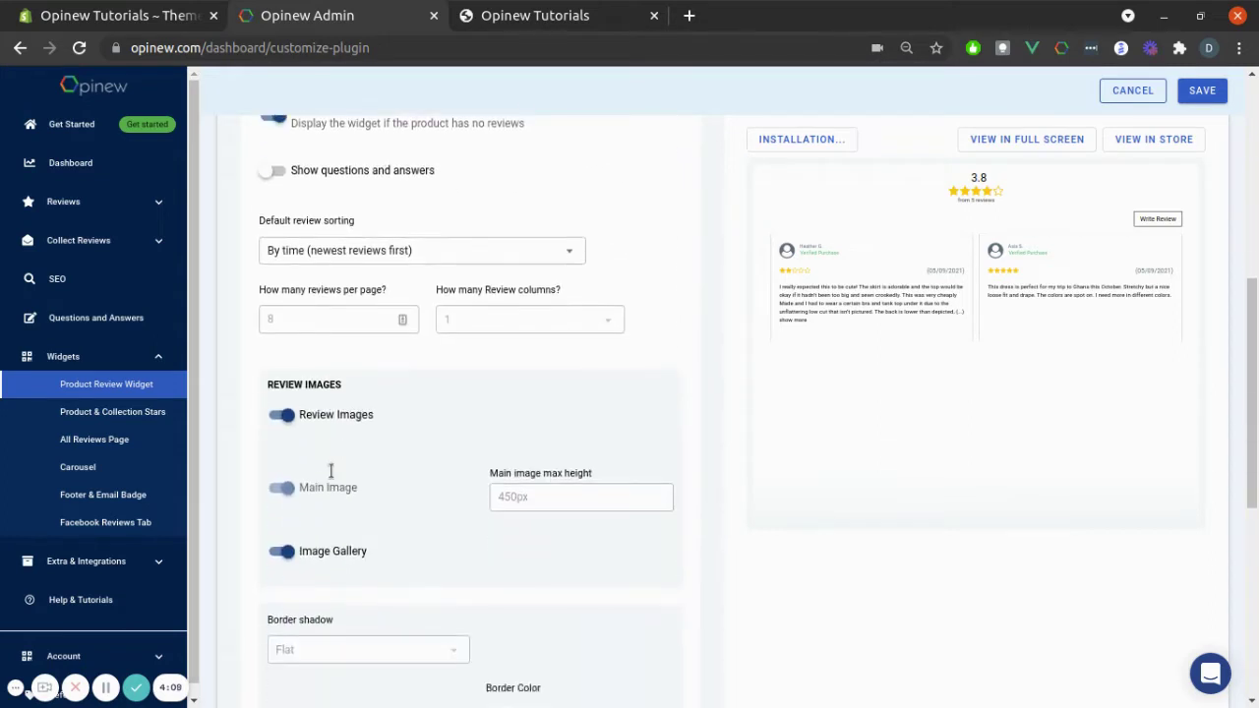
pyautogui.scroll(5, 332, 478)
pyautogui.scroll(3, 332, 478)
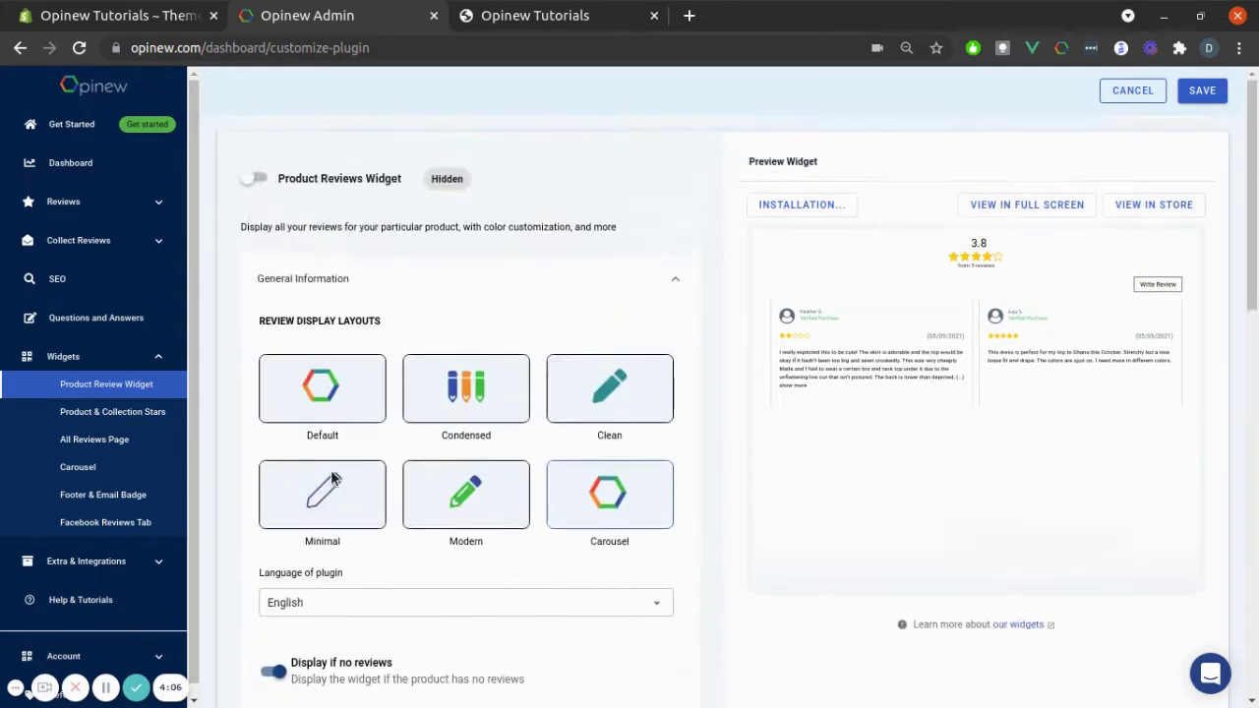
pyautogui.click(381, 294)
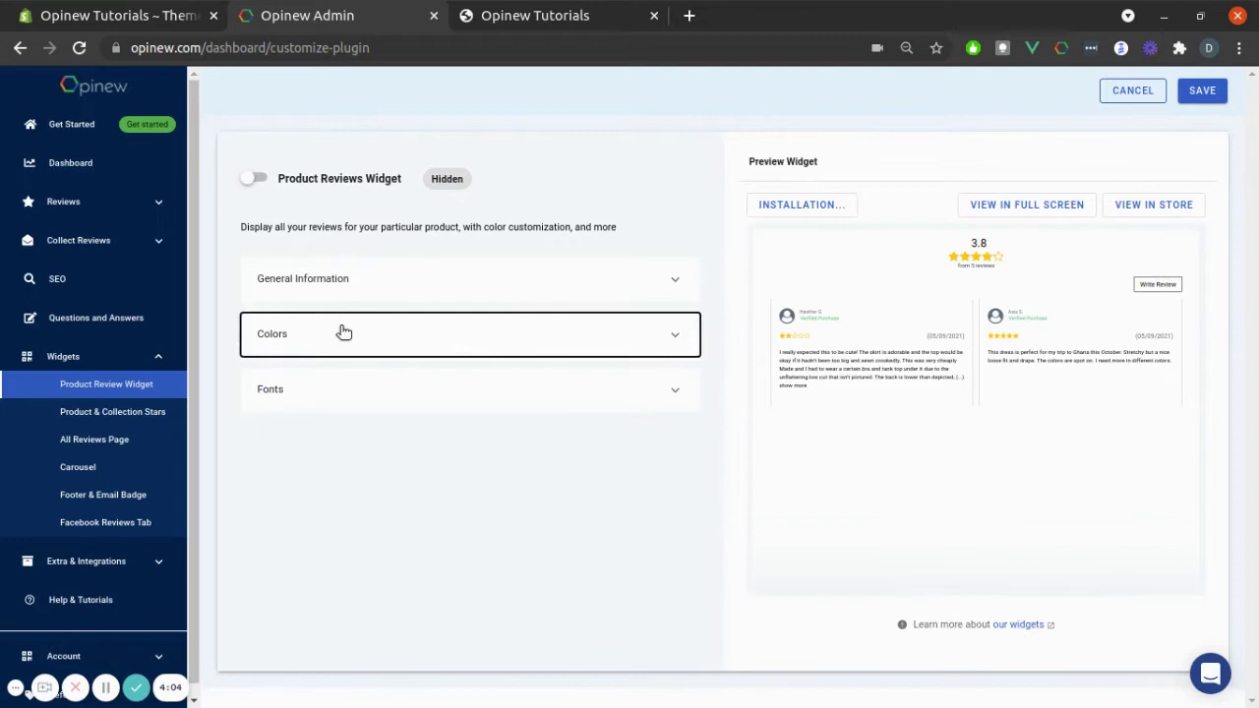
# - Set the widget's star colour to #76673A and its verified badge colour to #257E4E
pyautogui.click(343, 333)
pyautogui.click(307, 432)
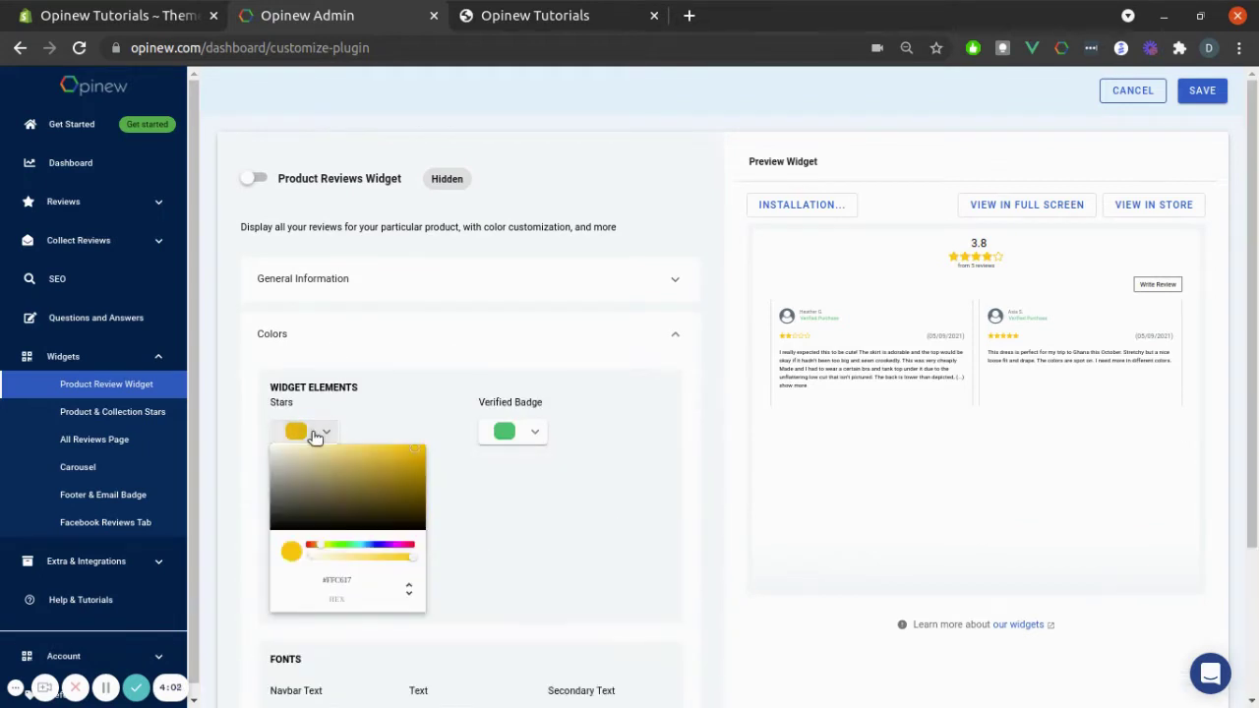
pyautogui.moveTo(386, 470)
pyautogui.mouseDown()
pyautogui.moveTo(388, 483)
pyautogui.moveTo(351, 494)
pyautogui.mouseUp()
pyautogui.click(506, 432)
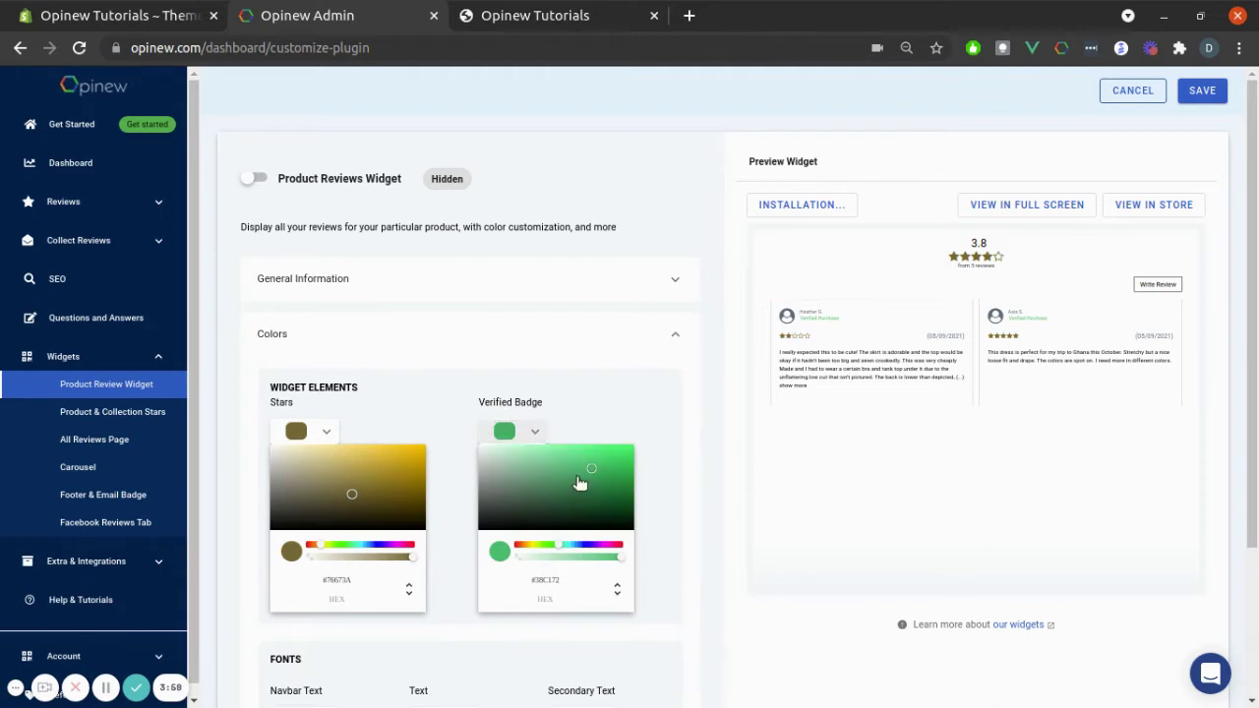
pyautogui.moveTo(530, 480)
pyautogui.mouseDown()
pyautogui.moveTo(554, 517)
pyautogui.moveTo(591, 491)
pyautogui.mouseUp()
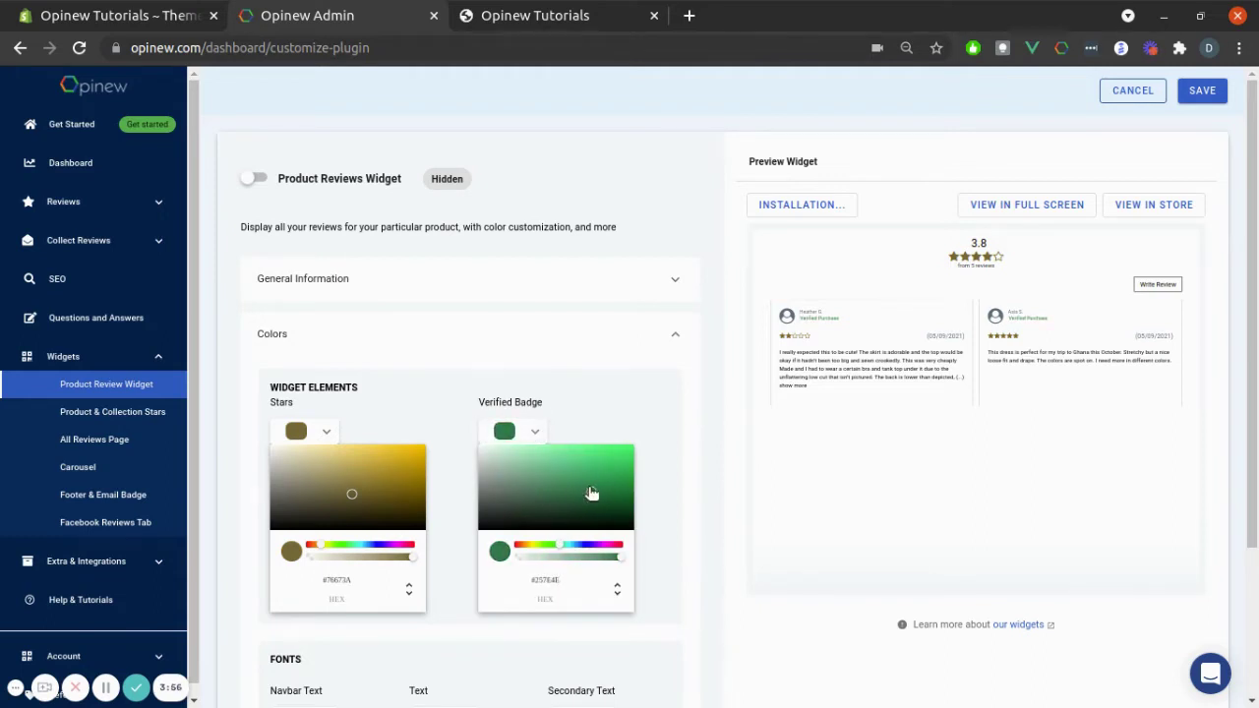
pyautogui.click(317, 355)
# - Look over the widget's font size settings and discard all unsaved widget changes
pyautogui.click(303, 394)
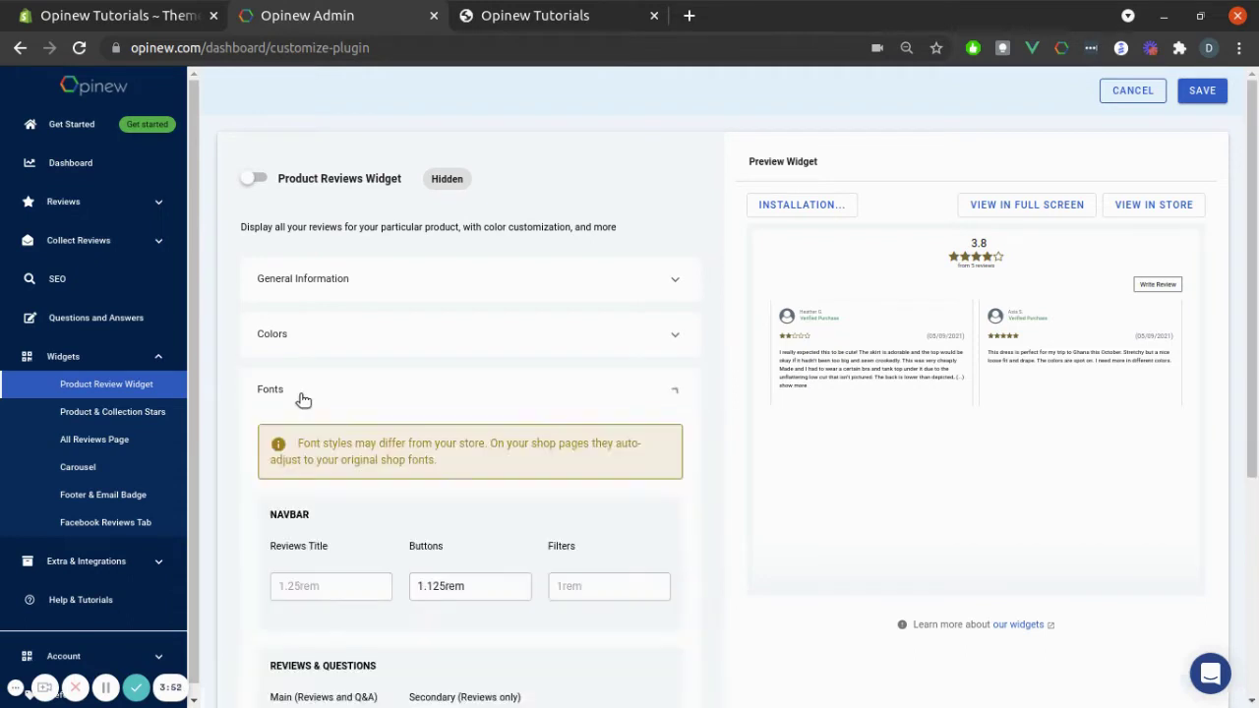
pyautogui.scroll(-1, 510, 392)
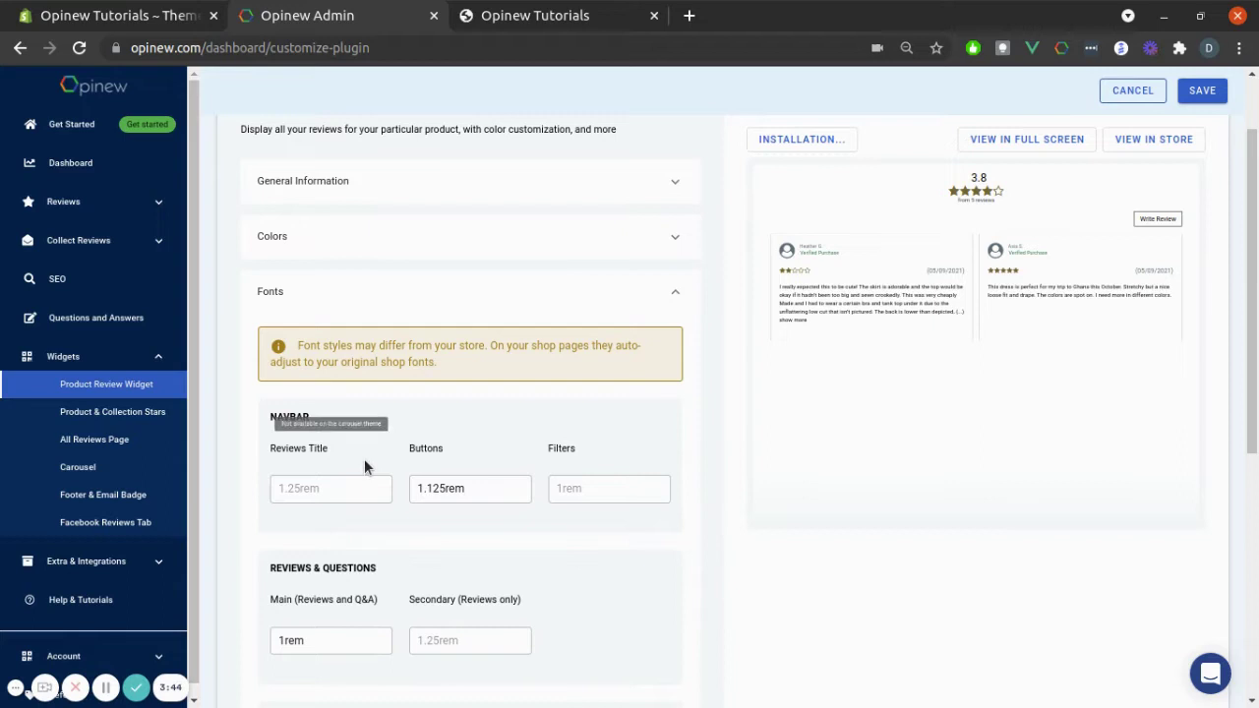
pyautogui.scroll(-3, 365, 464)
pyautogui.scroll(3, 414, 394)
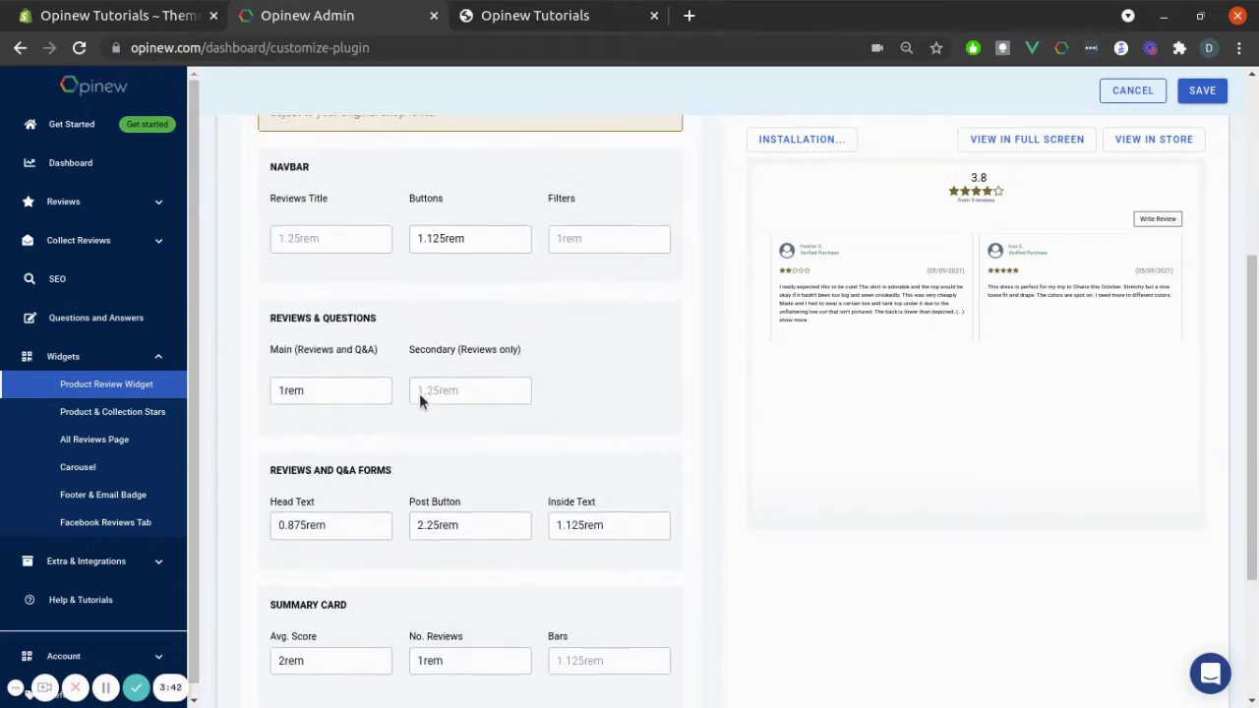
pyautogui.click(409, 335)
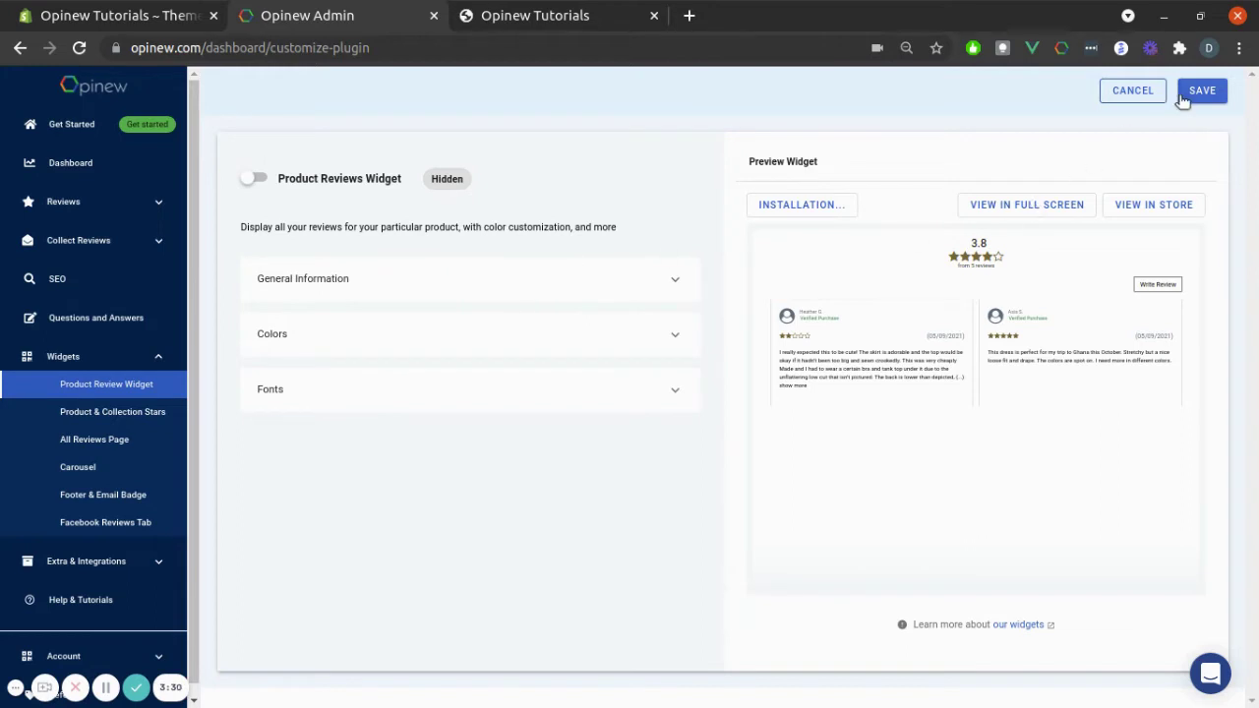
pyautogui.click(1119, 92)
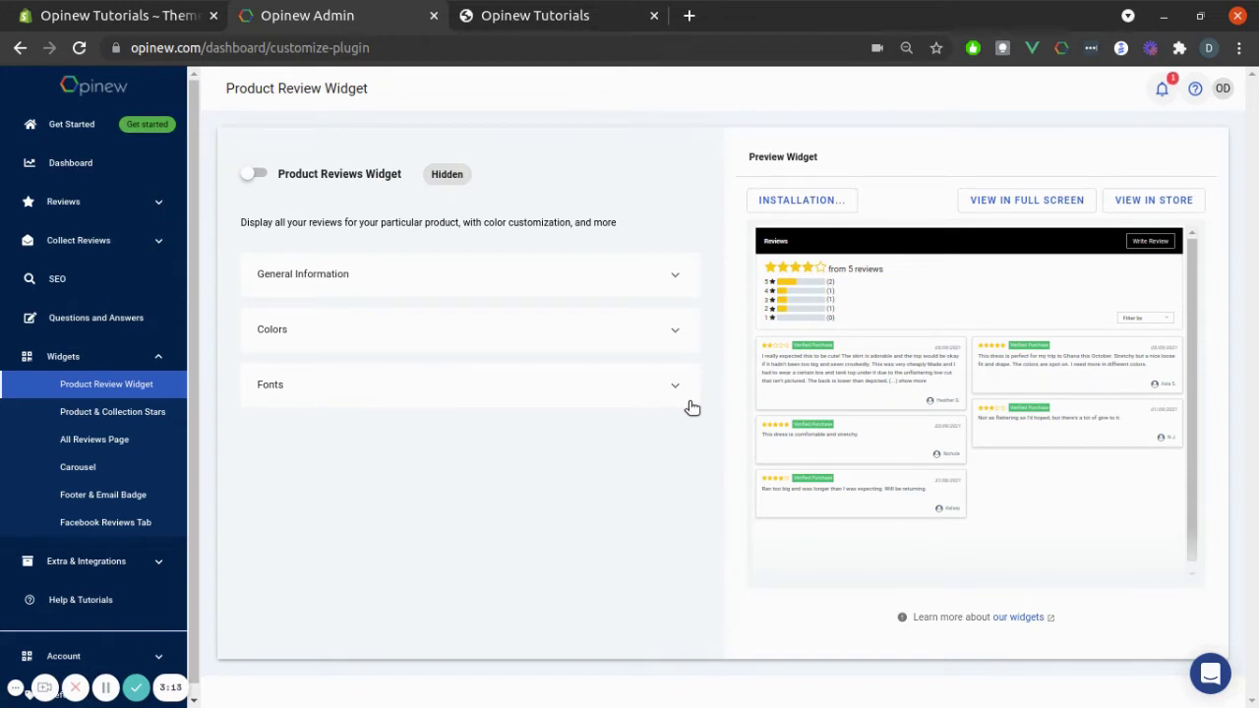
# - Request installation support for the widget and close the support chat
pyautogui.click(781, 200)
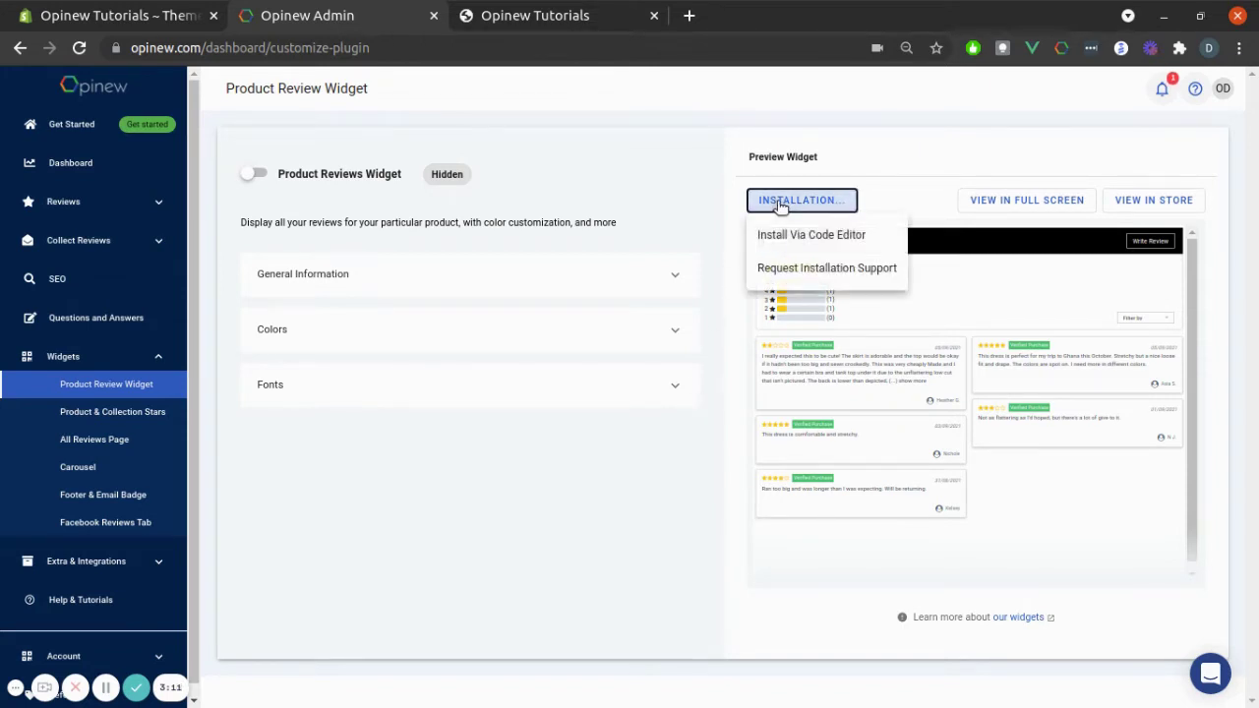
pyautogui.click(798, 270)
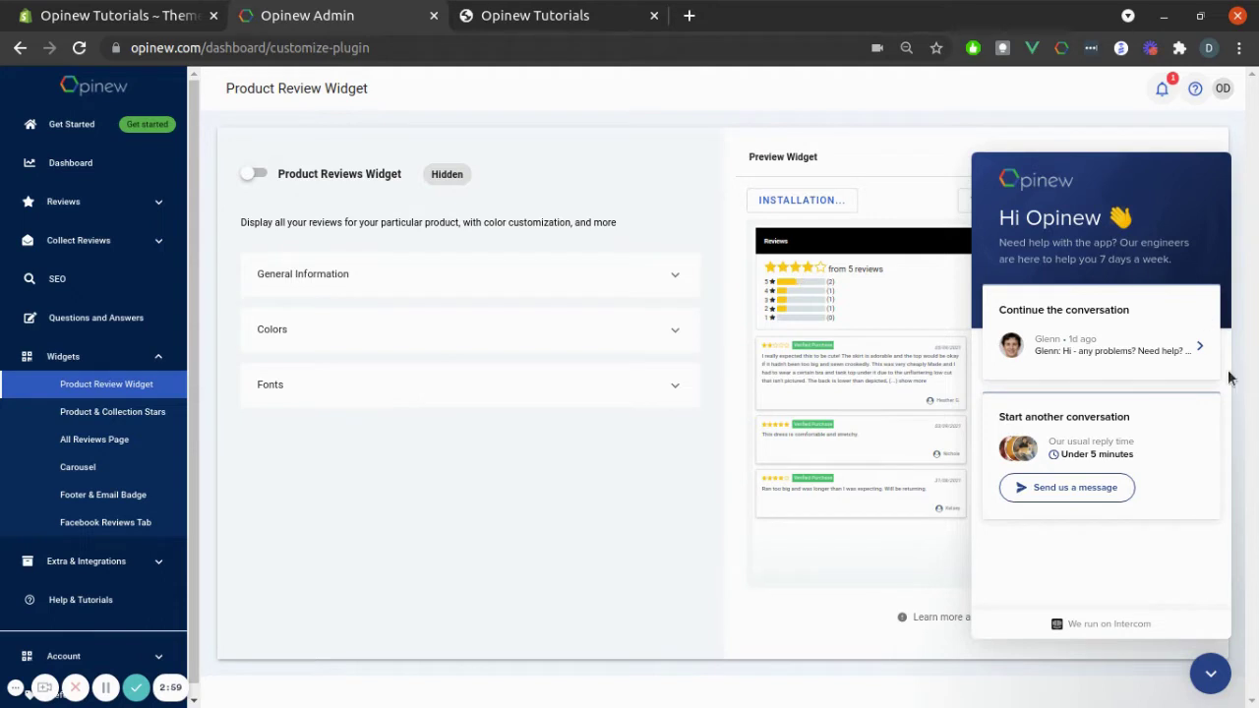
pyautogui.click(865, 189)
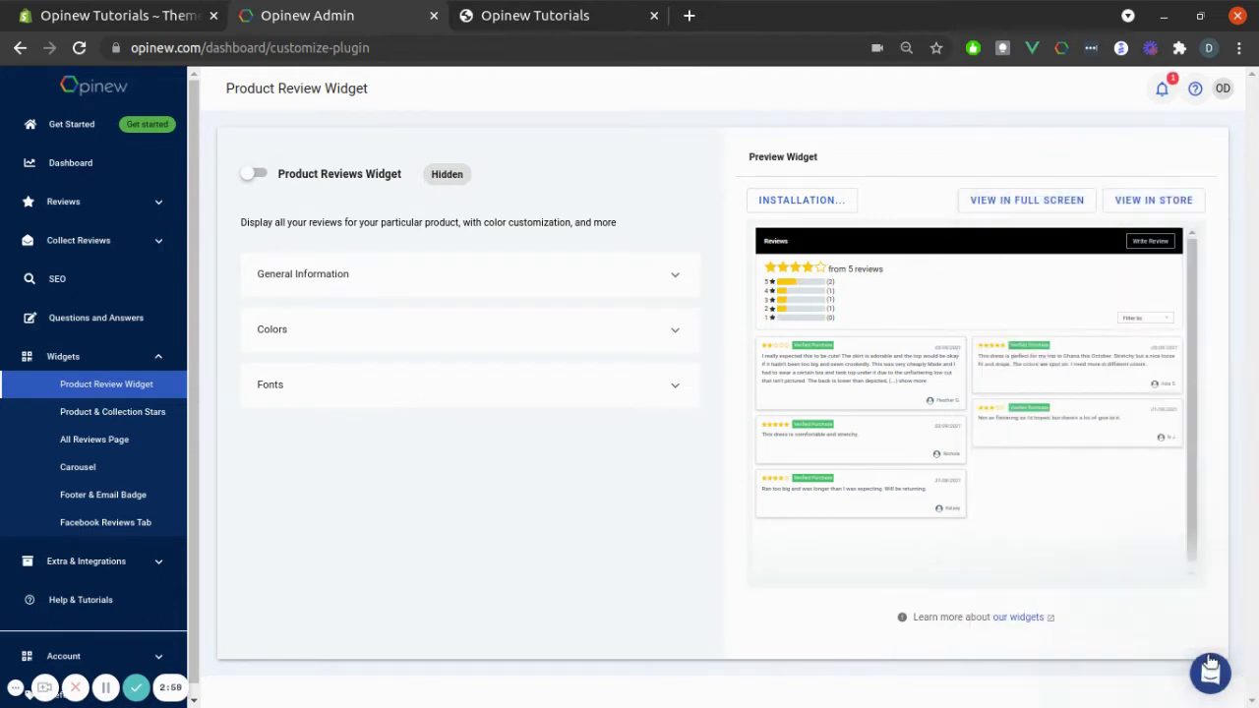
# - Open the code editor installation and start a manual installation of the Review widget on the Dawn (main) theme
pyautogui.click(834, 195)
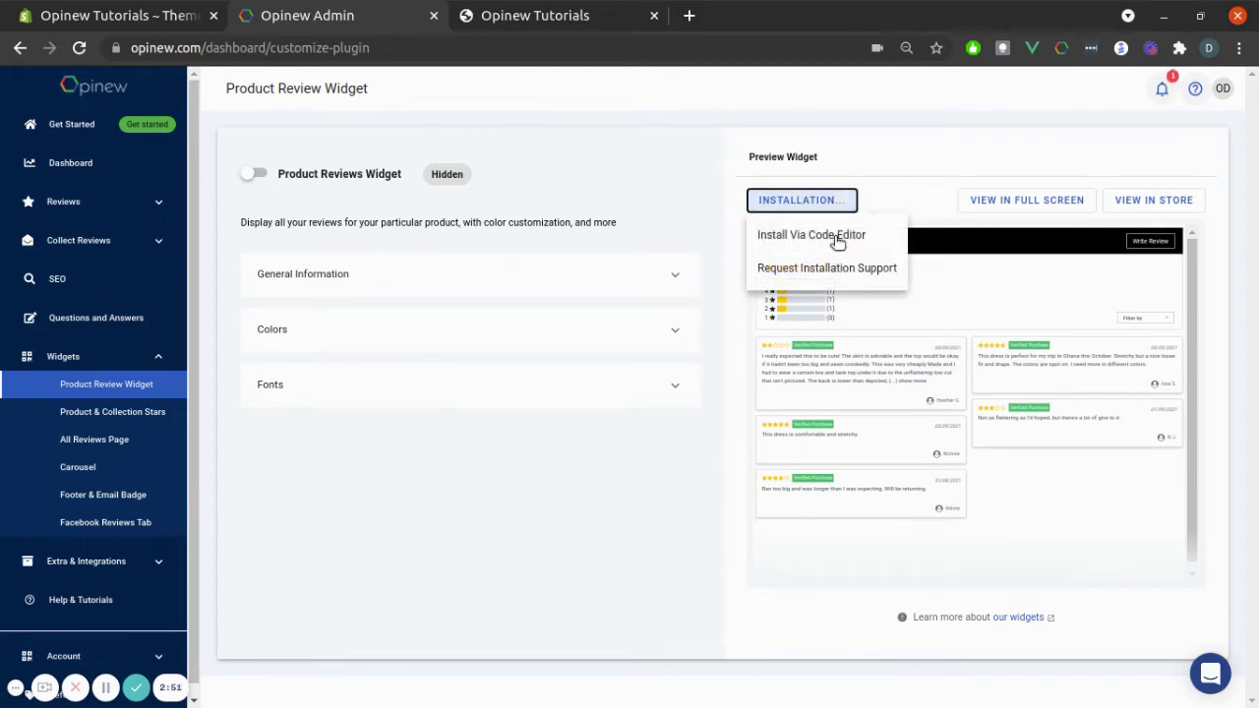
pyautogui.click(835, 237)
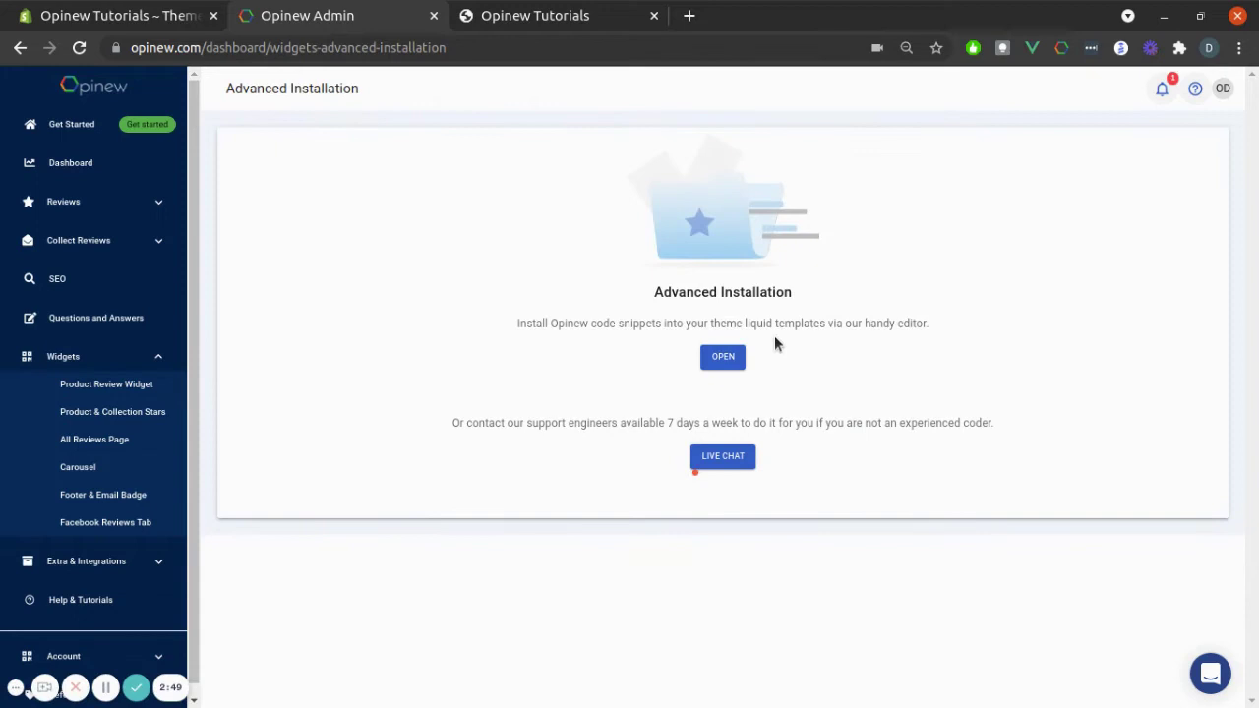
pyautogui.click(728, 358)
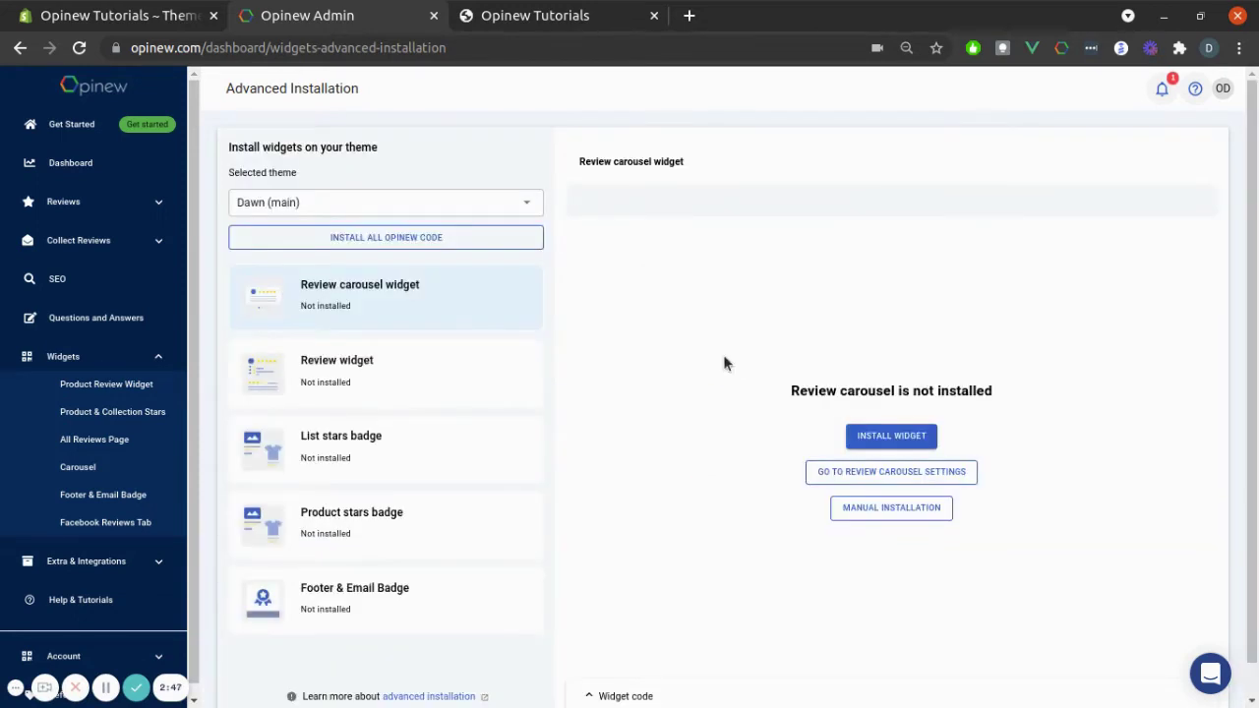
pyautogui.click(476, 375)
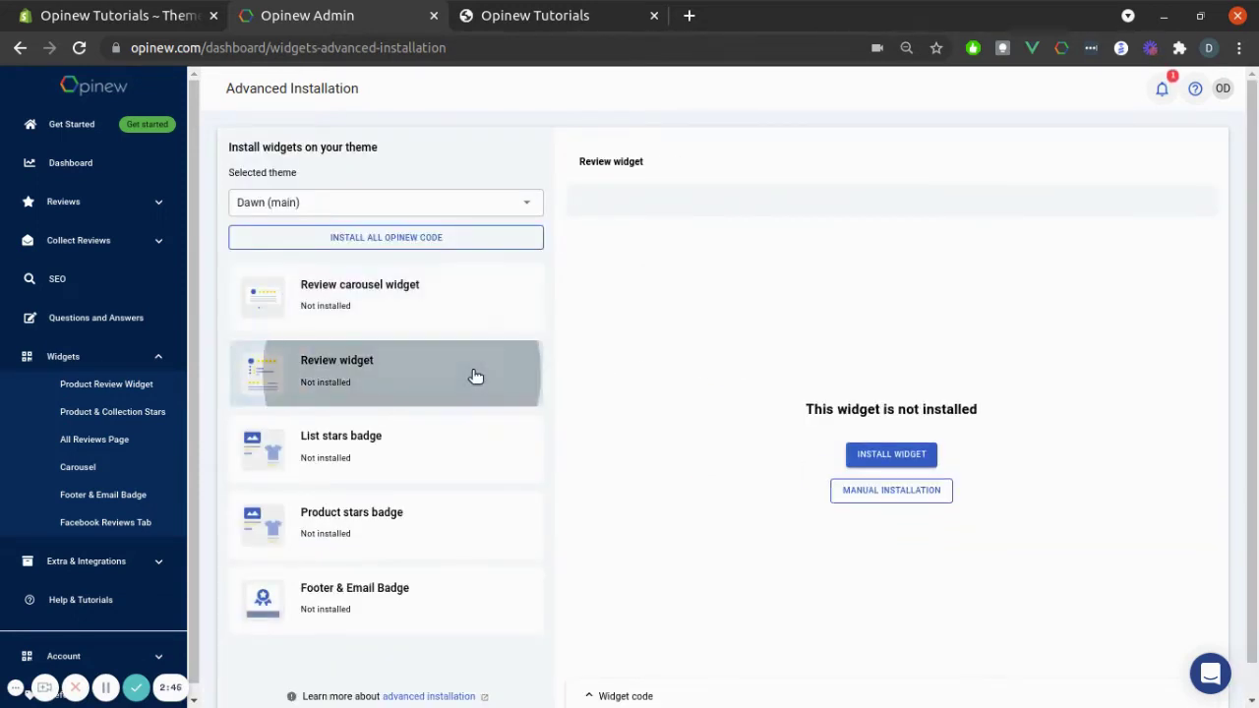
pyautogui.scroll(-1, 551, 433)
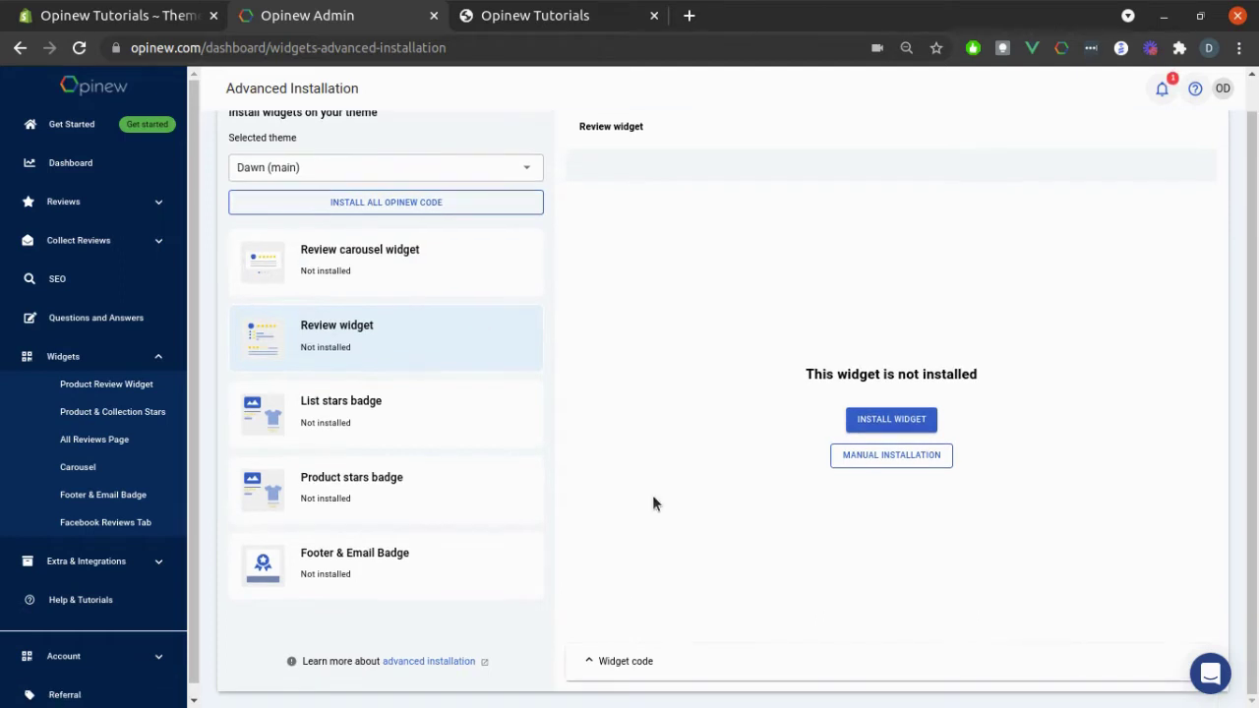
pyautogui.click(858, 458)
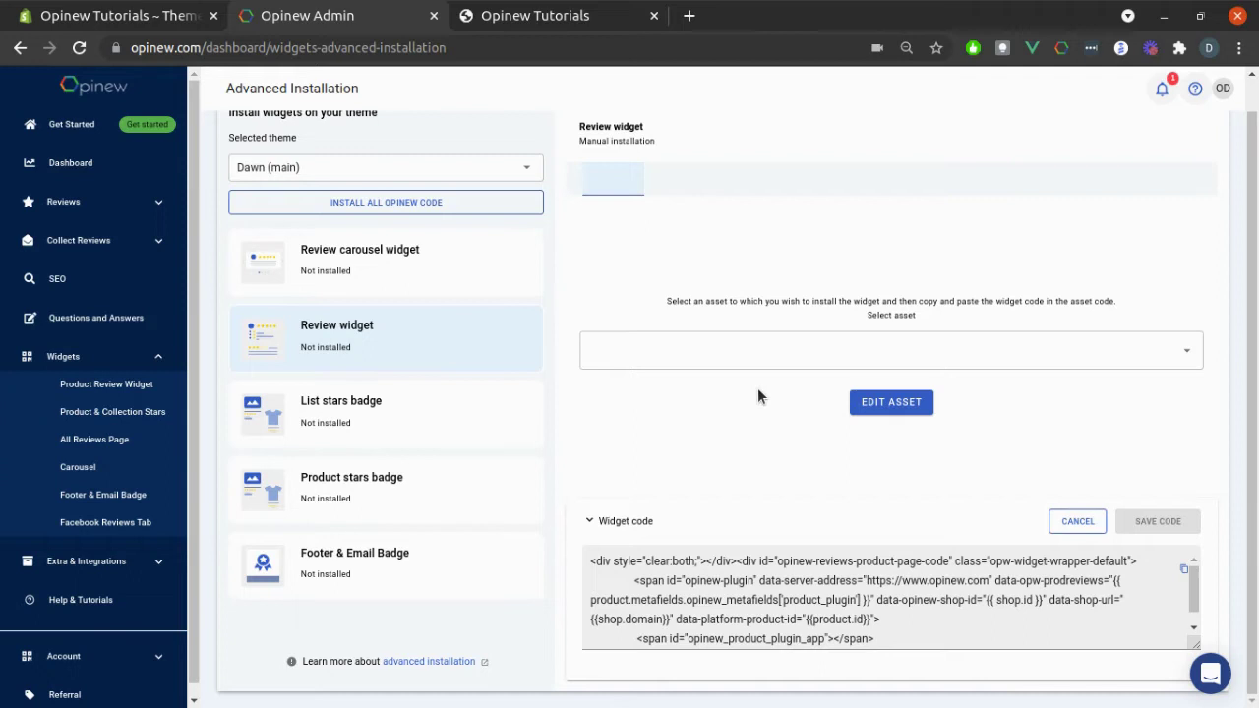
# - Search the theme assets for liquid files and choose layout/theme.liquid as the asset for the widget
pyautogui.click(757, 351)
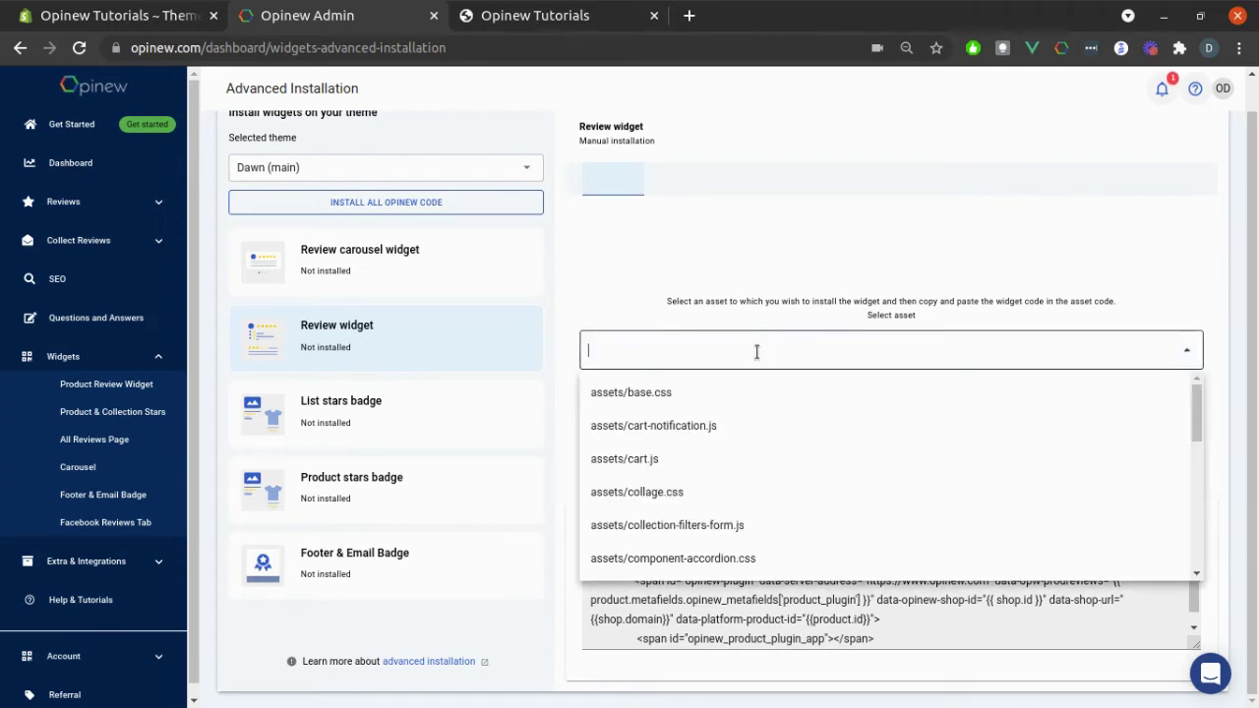
pyautogui.write('liquid')
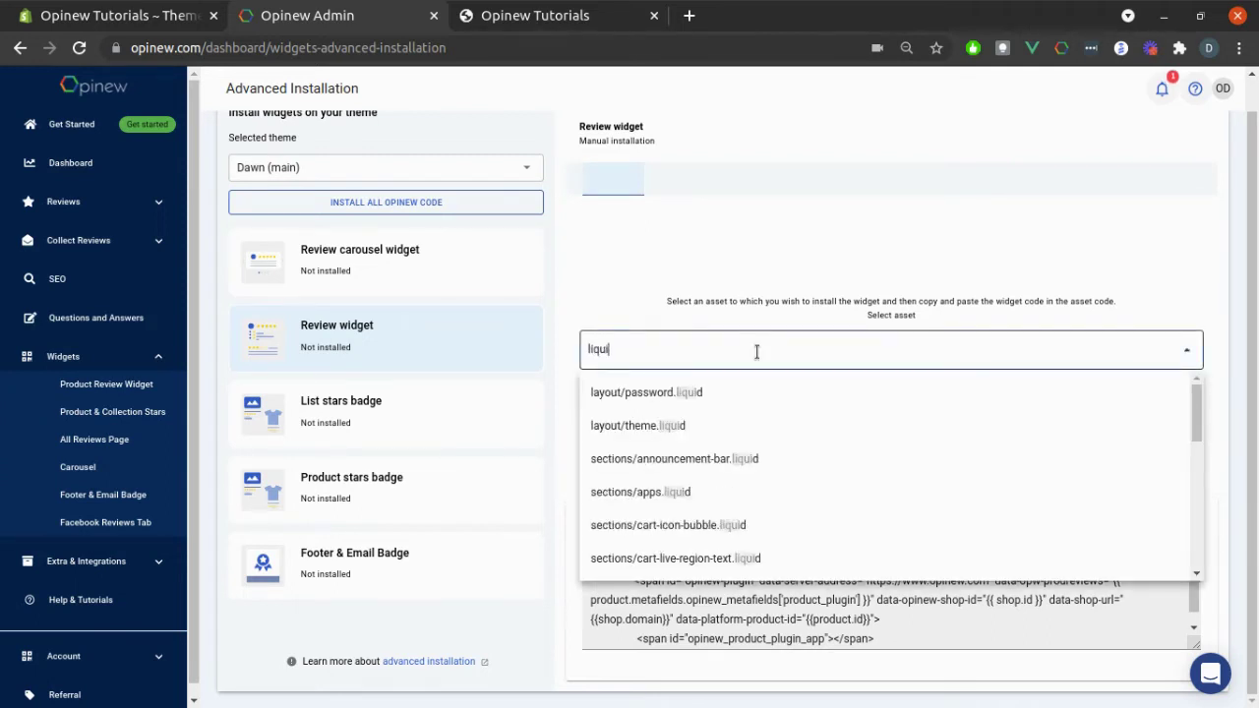
pyautogui.click(662, 429)
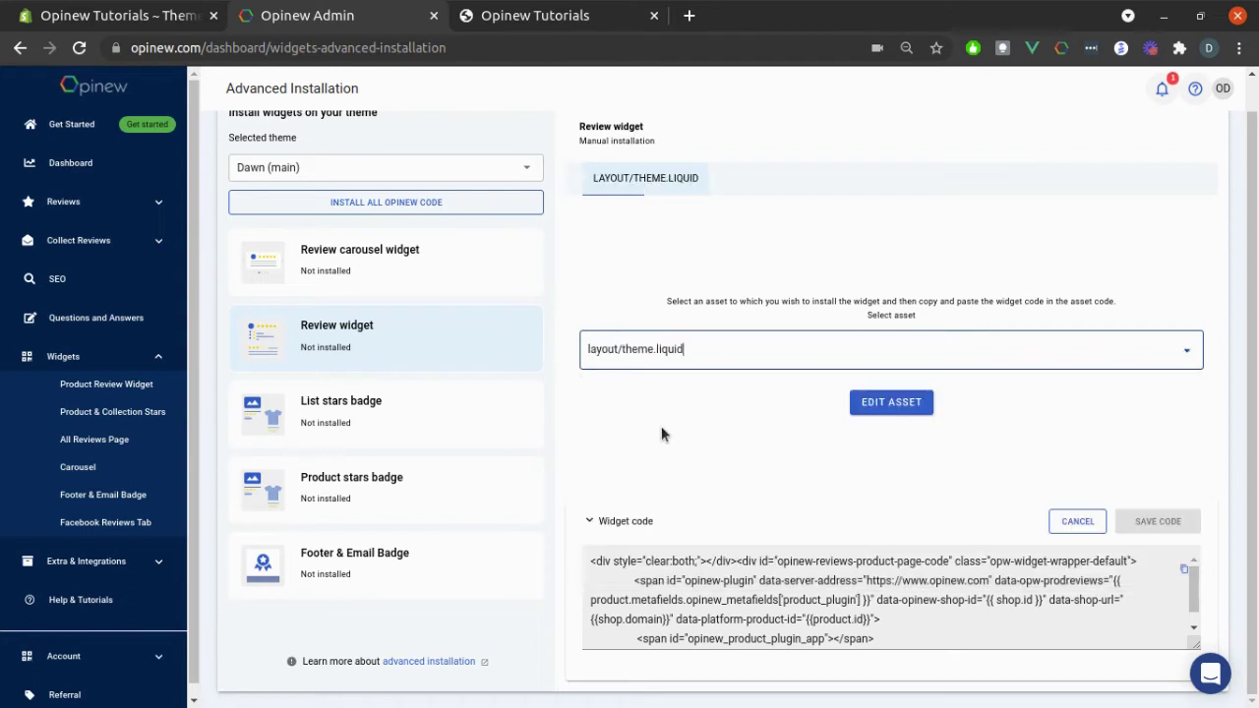
# - Copy the review widget code and paste it into layout/theme.liquid on the blank line above the <title> tag
pyautogui.click(1185, 568)
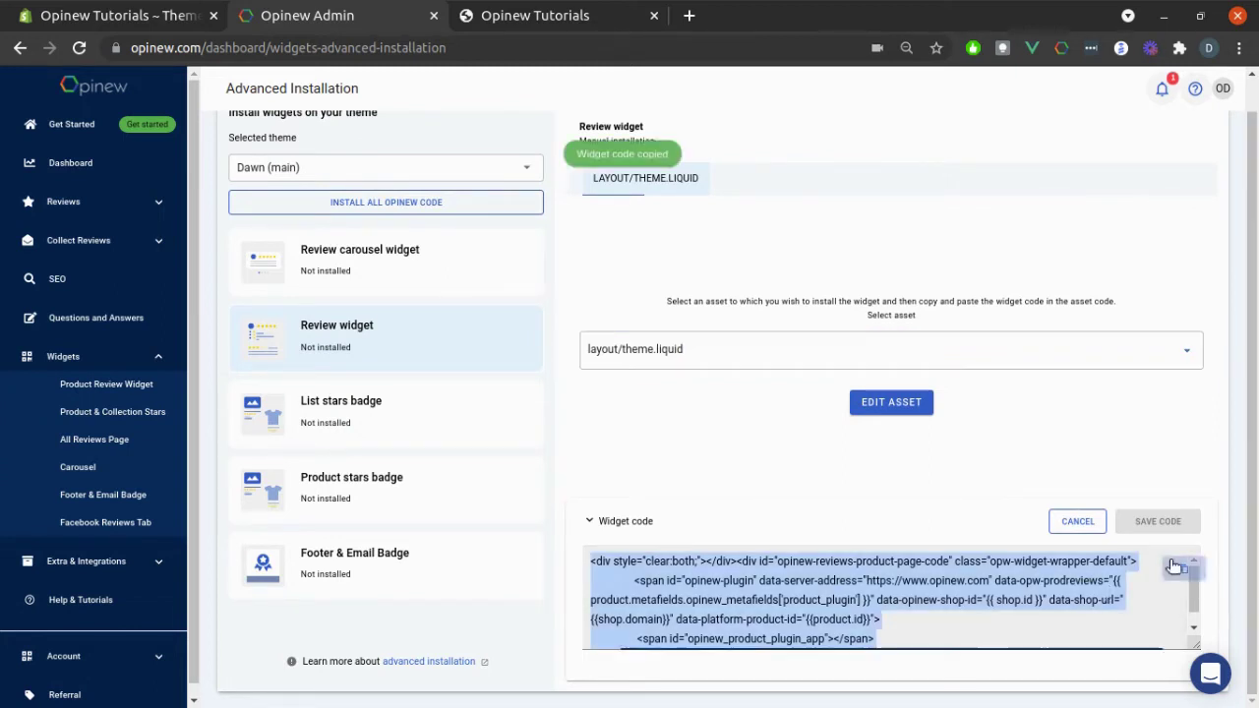
pyautogui.click(898, 408)
pyautogui.click(773, 368)
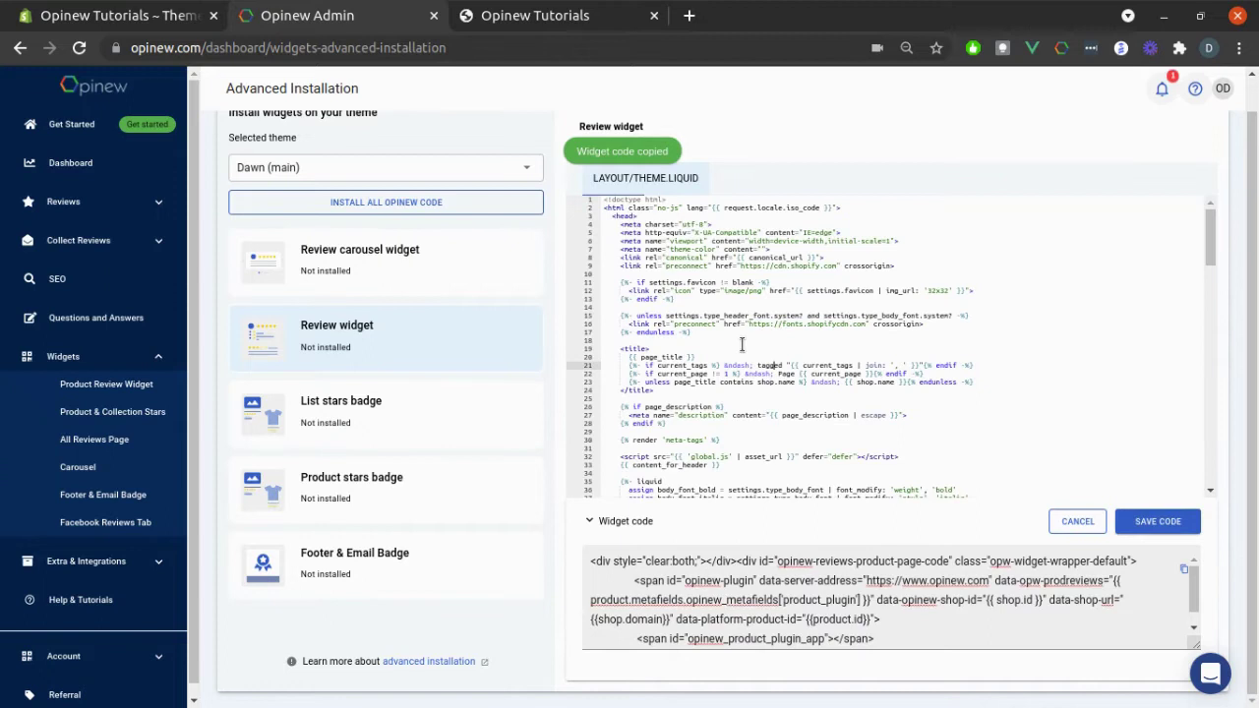
pyautogui.click(741, 343)
pyautogui.hotkey('ctrl', 'v')
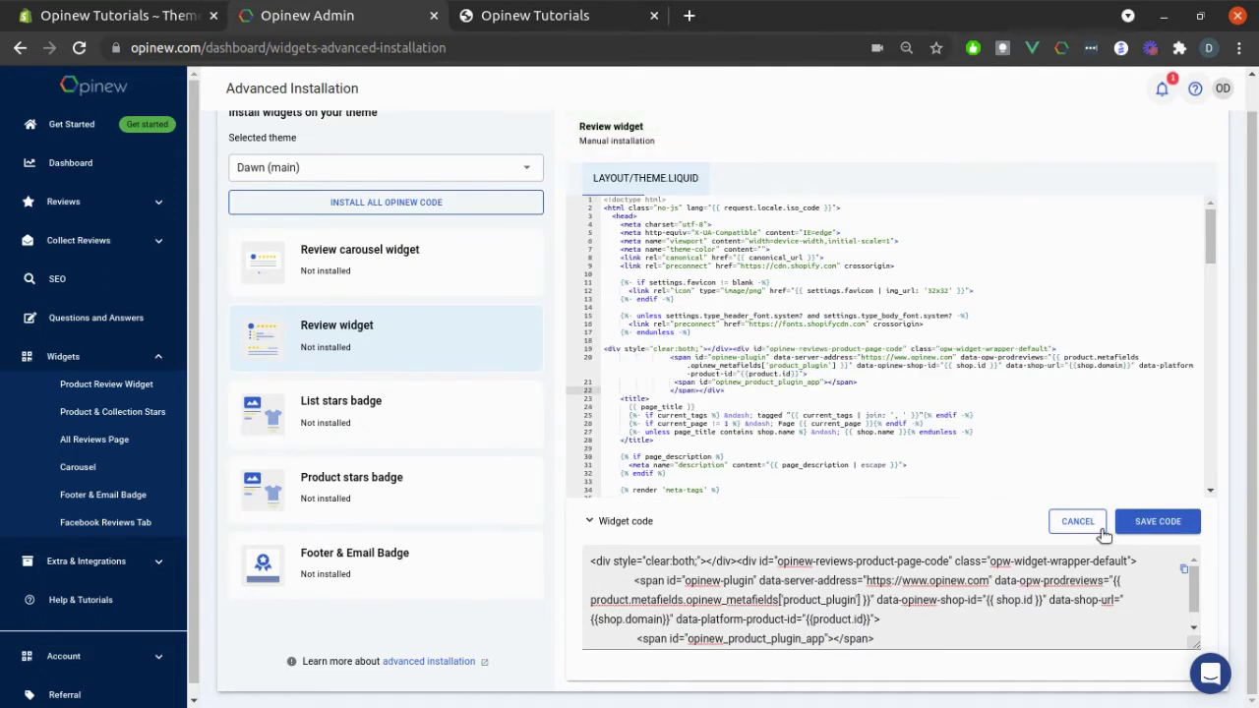
# - Cancel the manual installation and install the Review widget automatically on the Dawn theme, switching the Product Reviews Widget on for display
pyautogui.click(1078, 521)
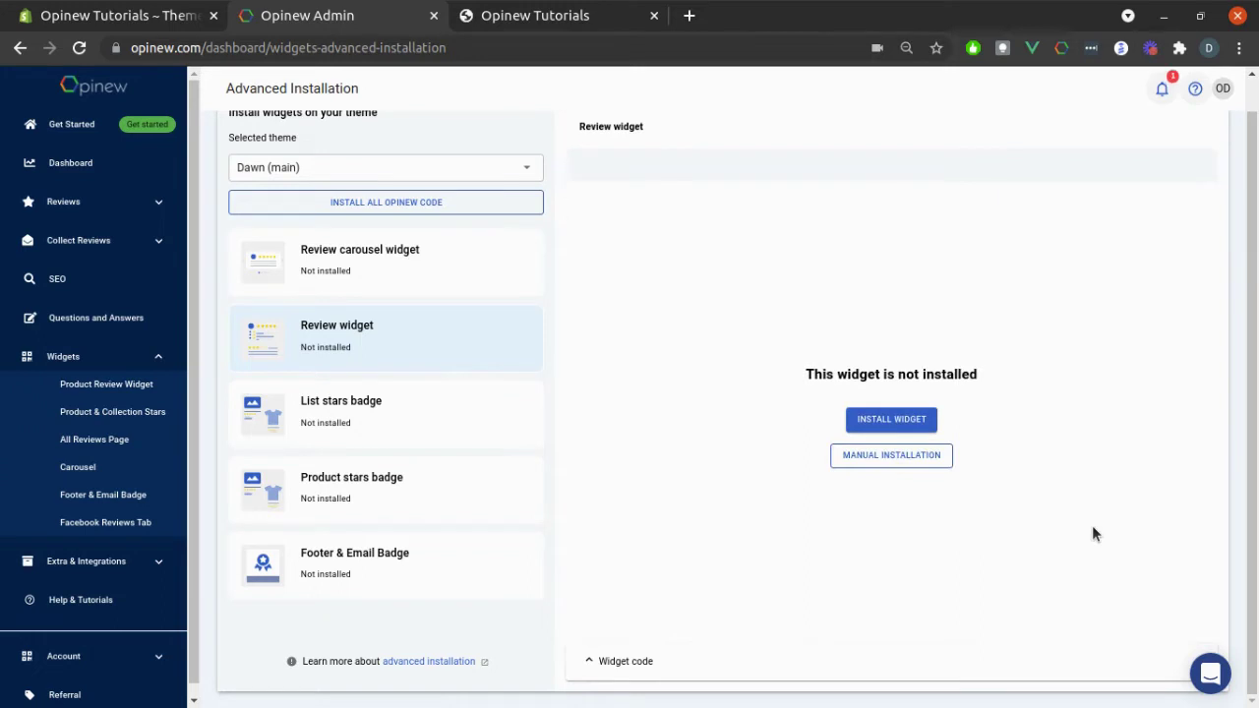
pyautogui.click(903, 421)
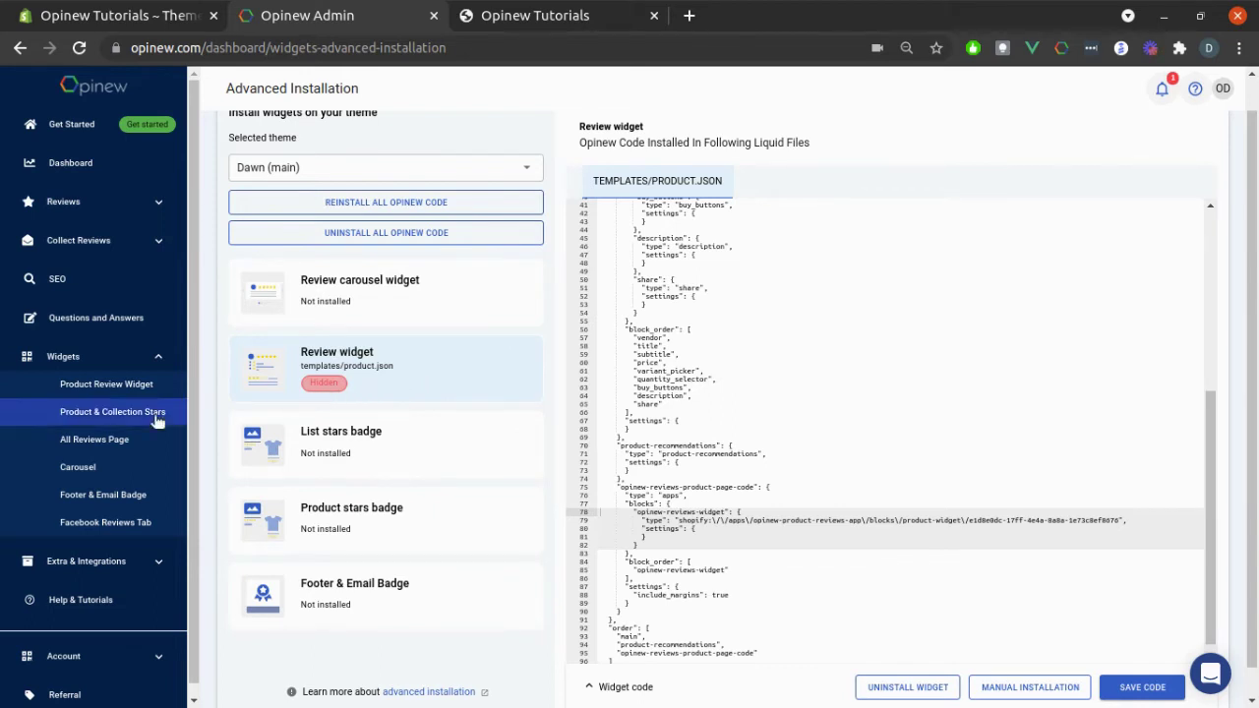
pyautogui.click(128, 384)
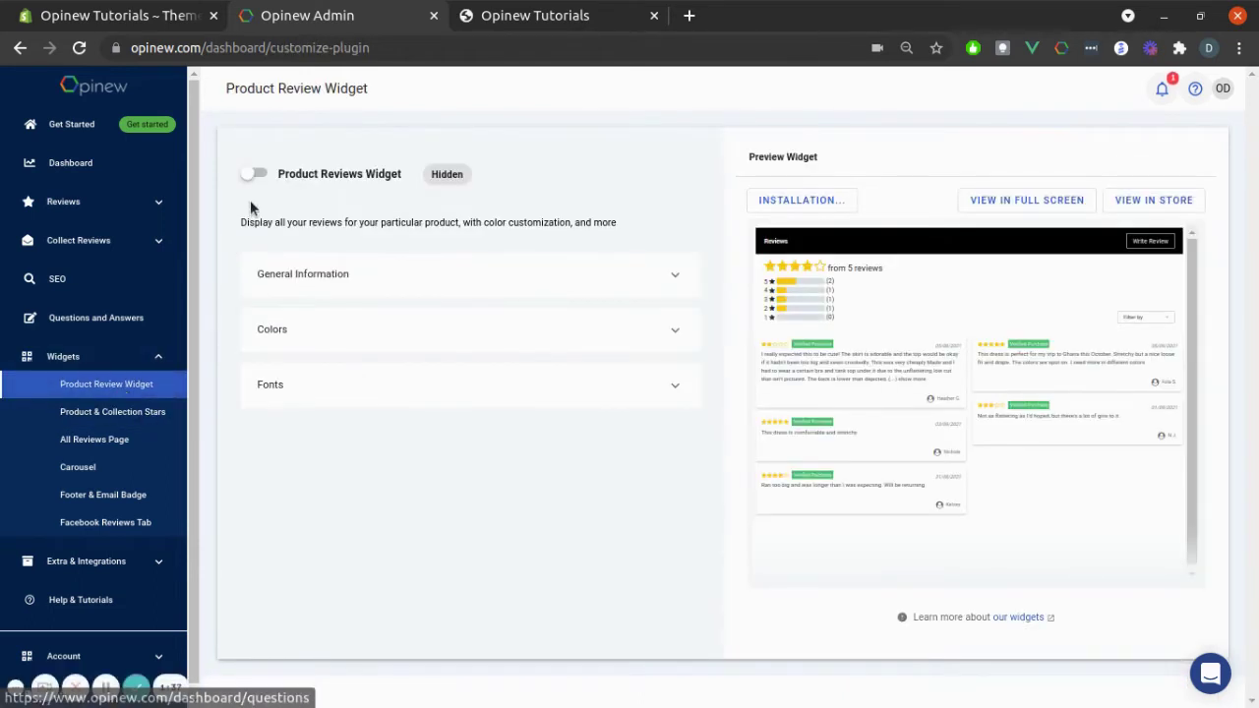
pyautogui.click(254, 174)
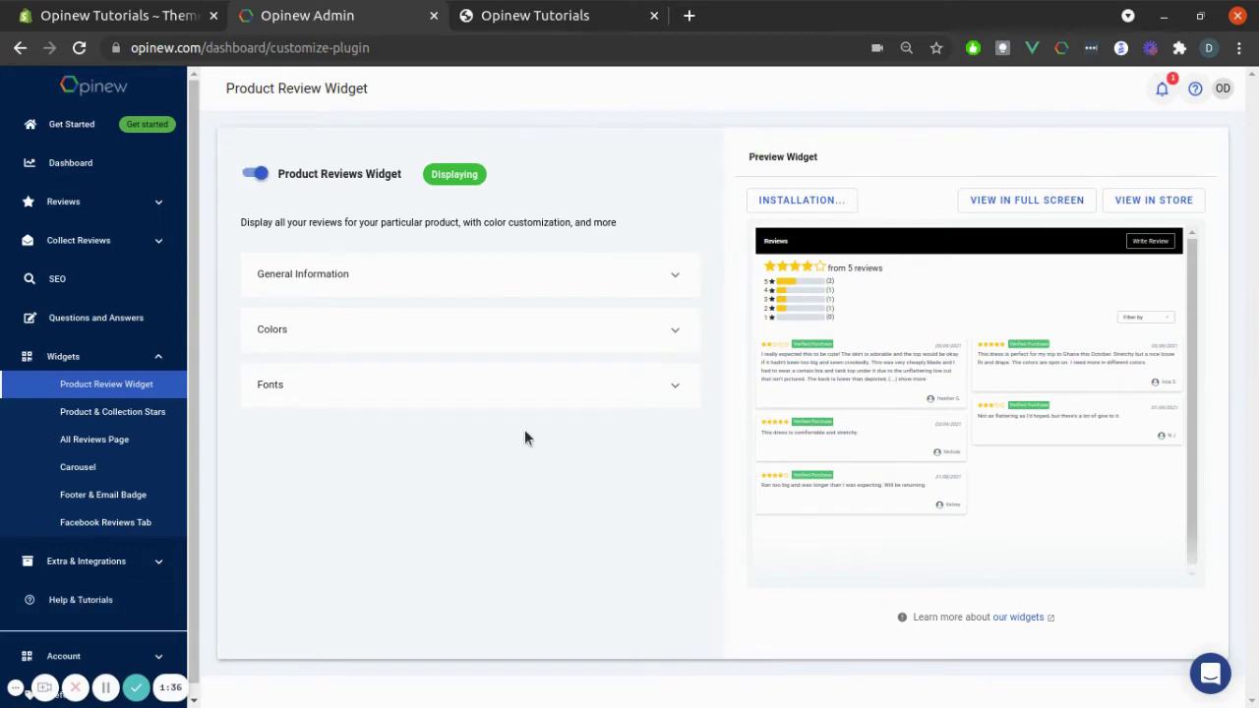
# - Open the 2020 Summer Women Holiday floral dress from the storefront catalog and check its Reviews section
pyautogui.click(531, 15)
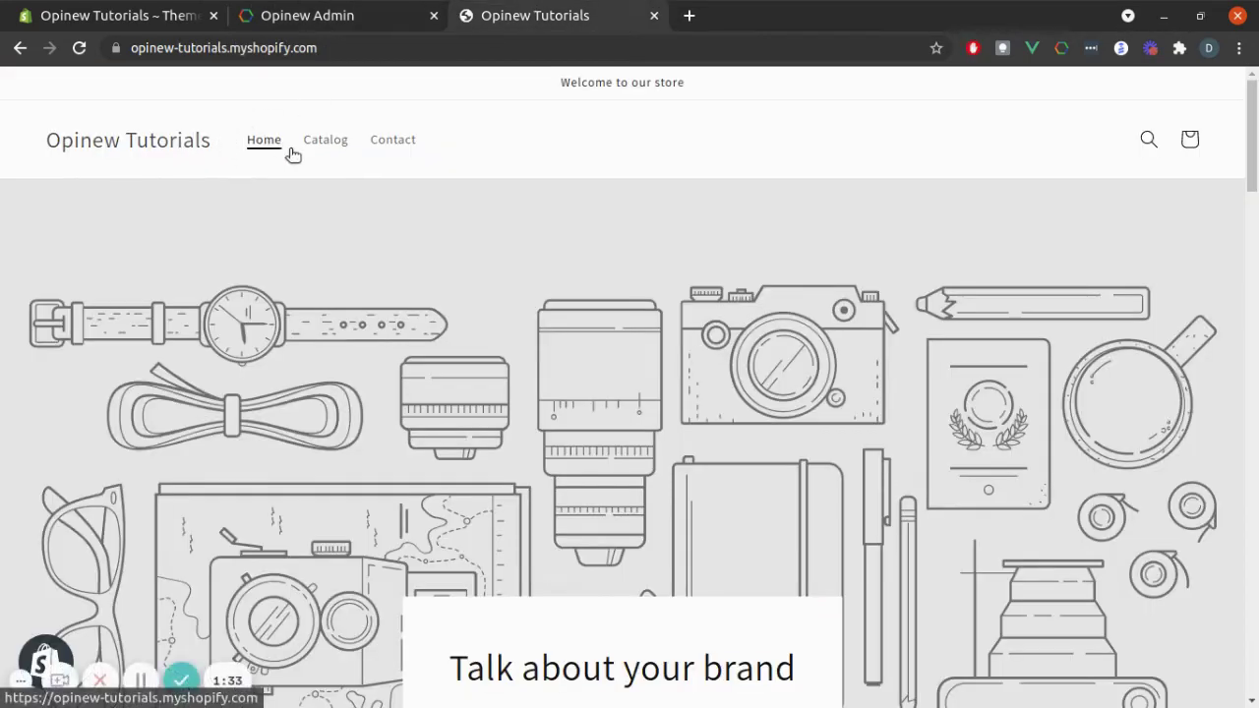
pyautogui.click(325, 141)
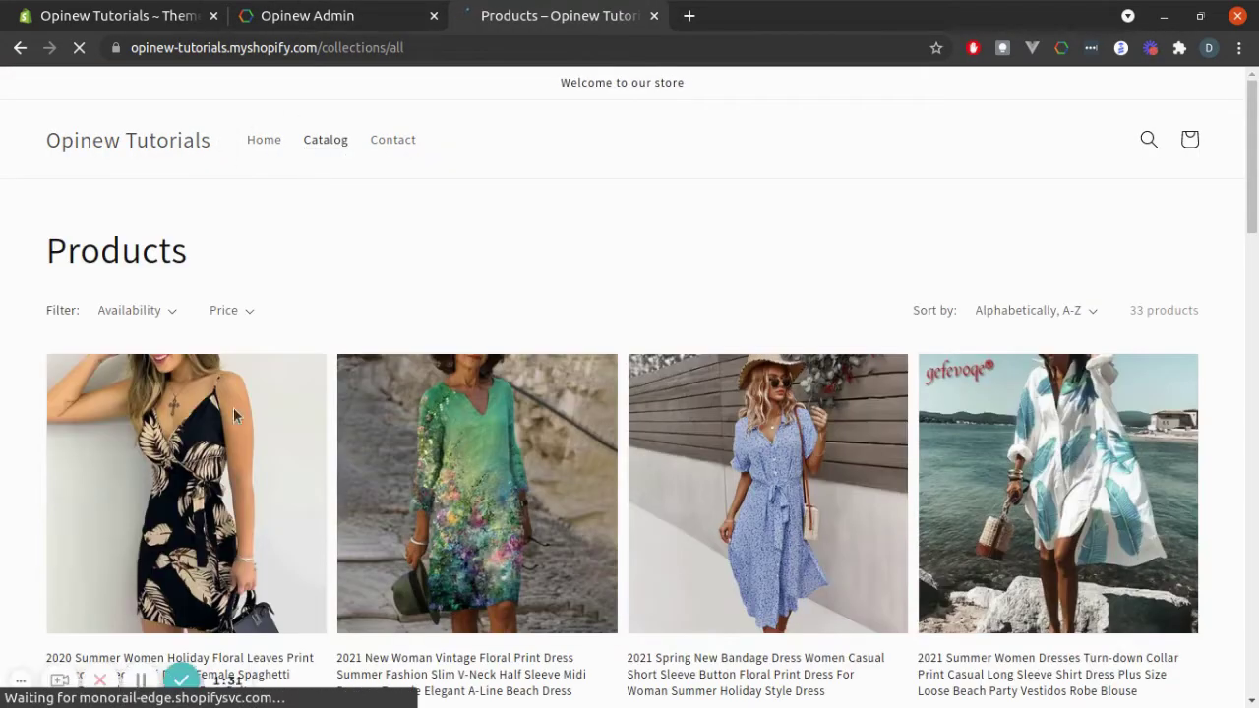
pyautogui.click(246, 437)
pyautogui.moveTo(1254, 127); pyautogui.dragTo(1226, 531)
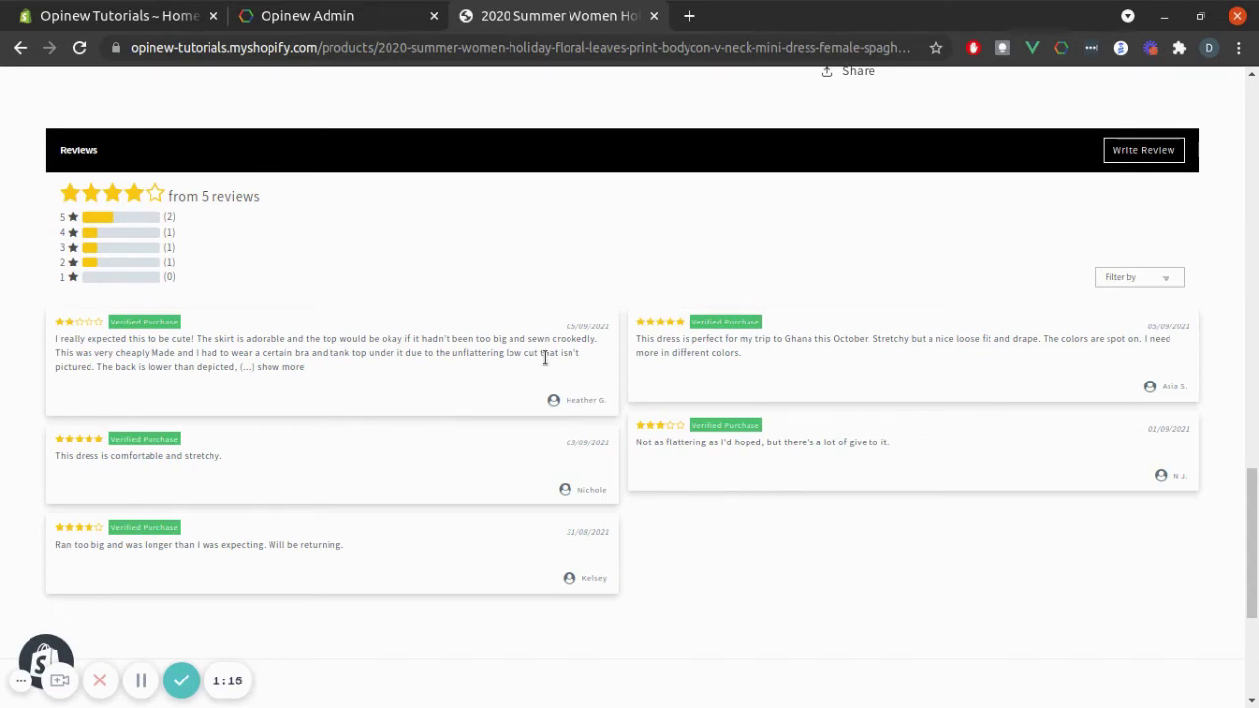
# - Open the Dawn theme in the Shopify theme customizer and check the app embeds in the theme settings
pyautogui.click(164, 8)
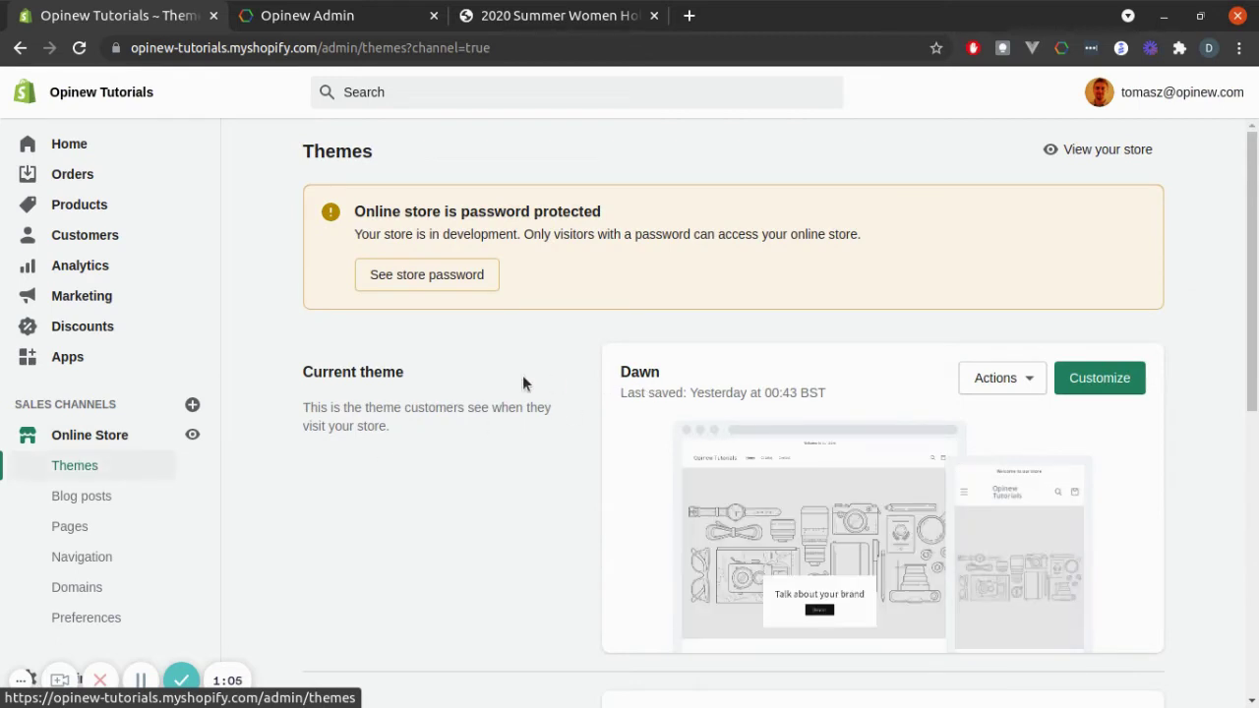
pyautogui.click(1083, 378)
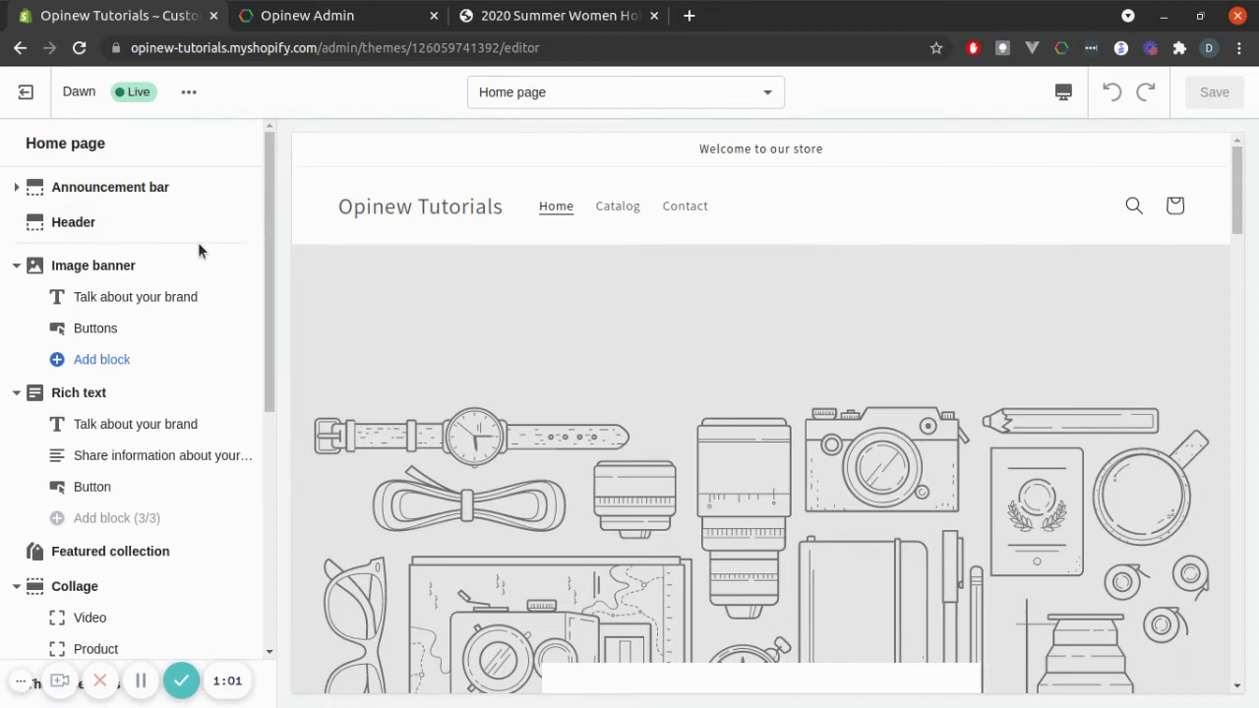
pyautogui.scroll(-4, 198, 250)
pyautogui.scroll(-1, 197, 253)
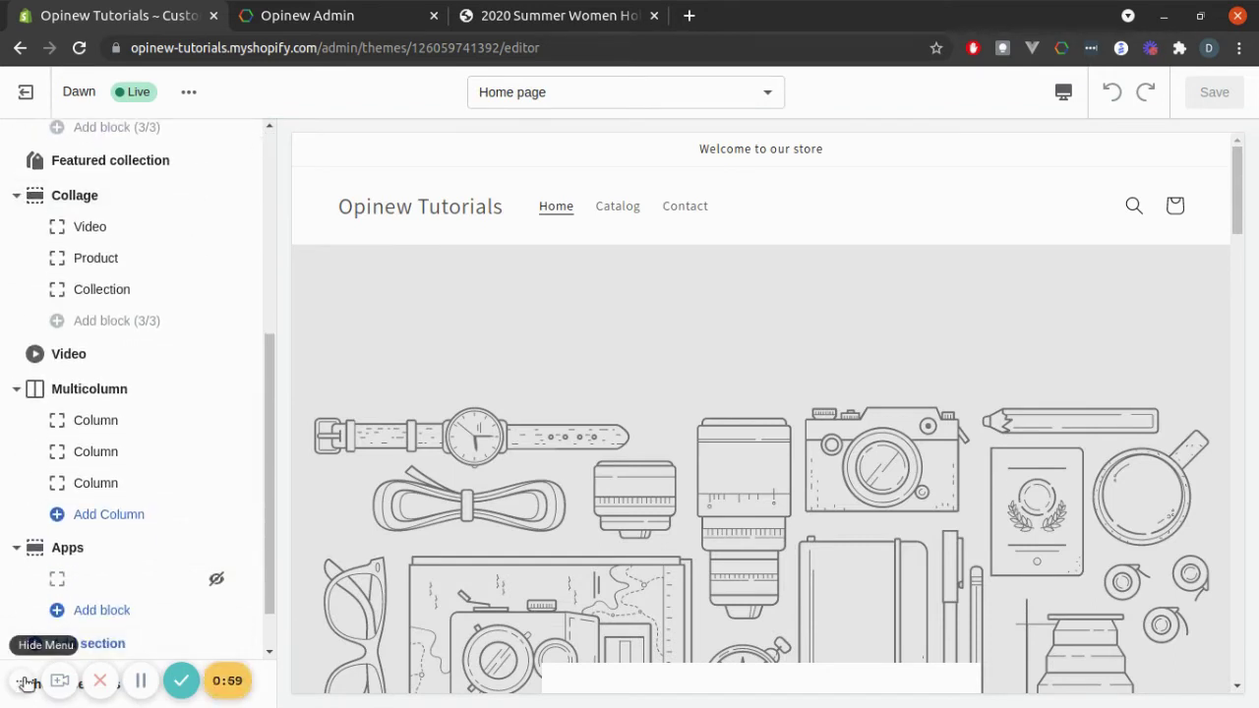
pyautogui.click(118, 688)
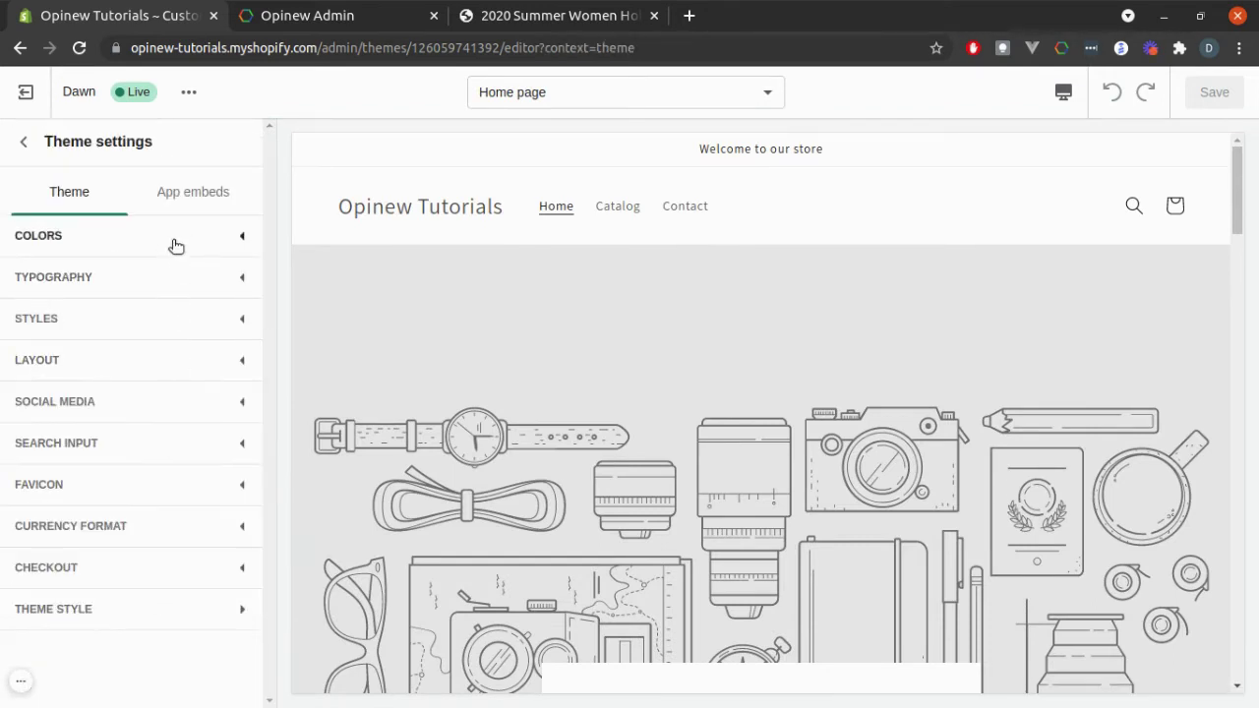
pyautogui.click(189, 193)
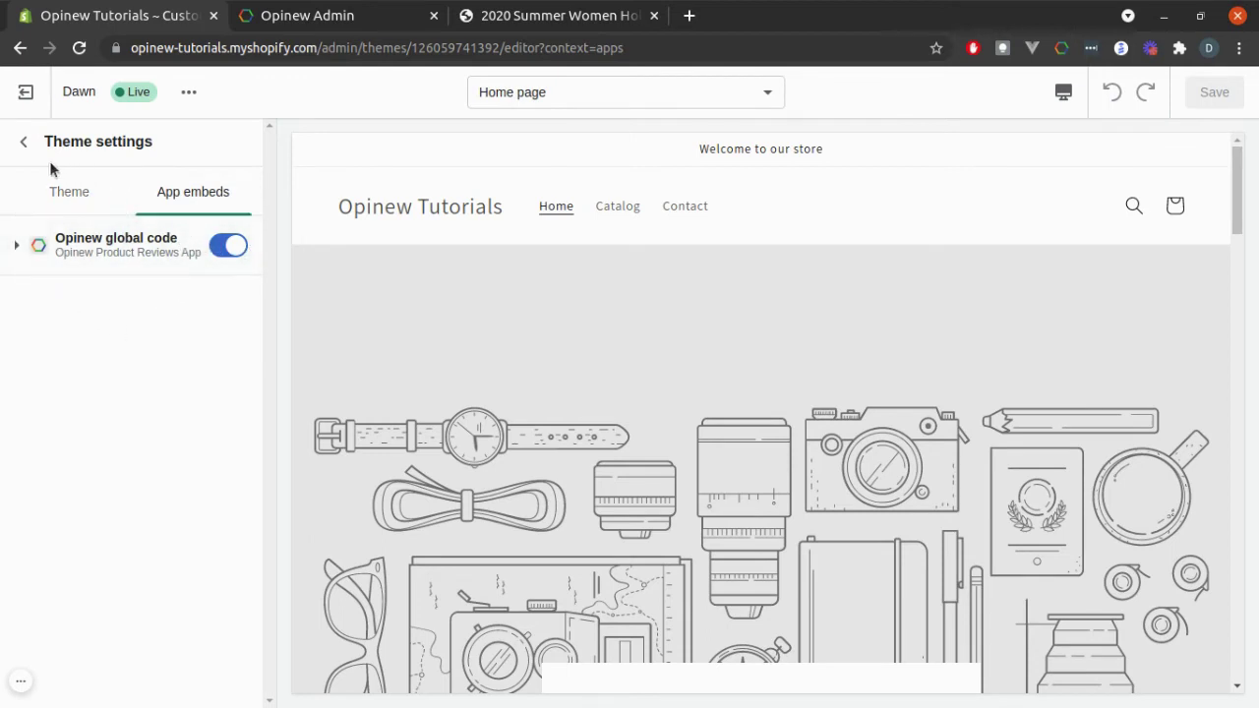
# - Preview the 2020 Summer Women Holiday dress page from the catalog in the customizer and examine its reviews widget
pyautogui.click(624, 207)
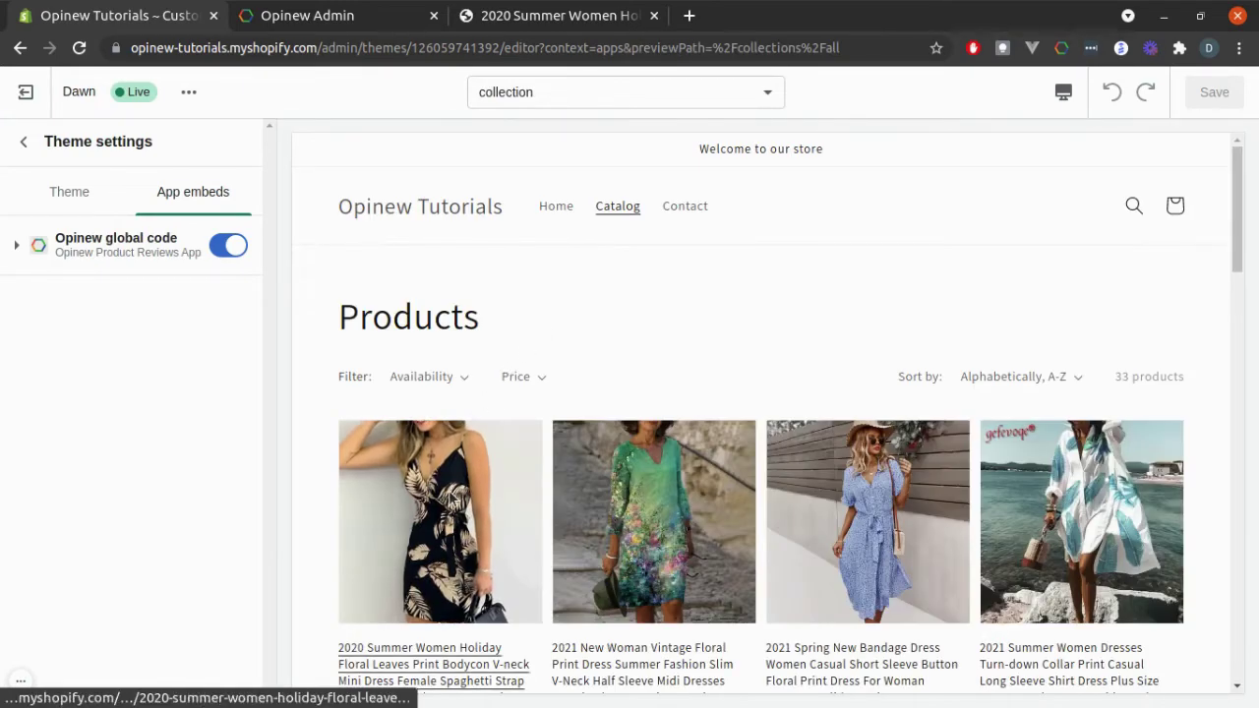
pyautogui.click(455, 494)
pyautogui.moveTo(1237, 196); pyautogui.dragTo(1225, 525)
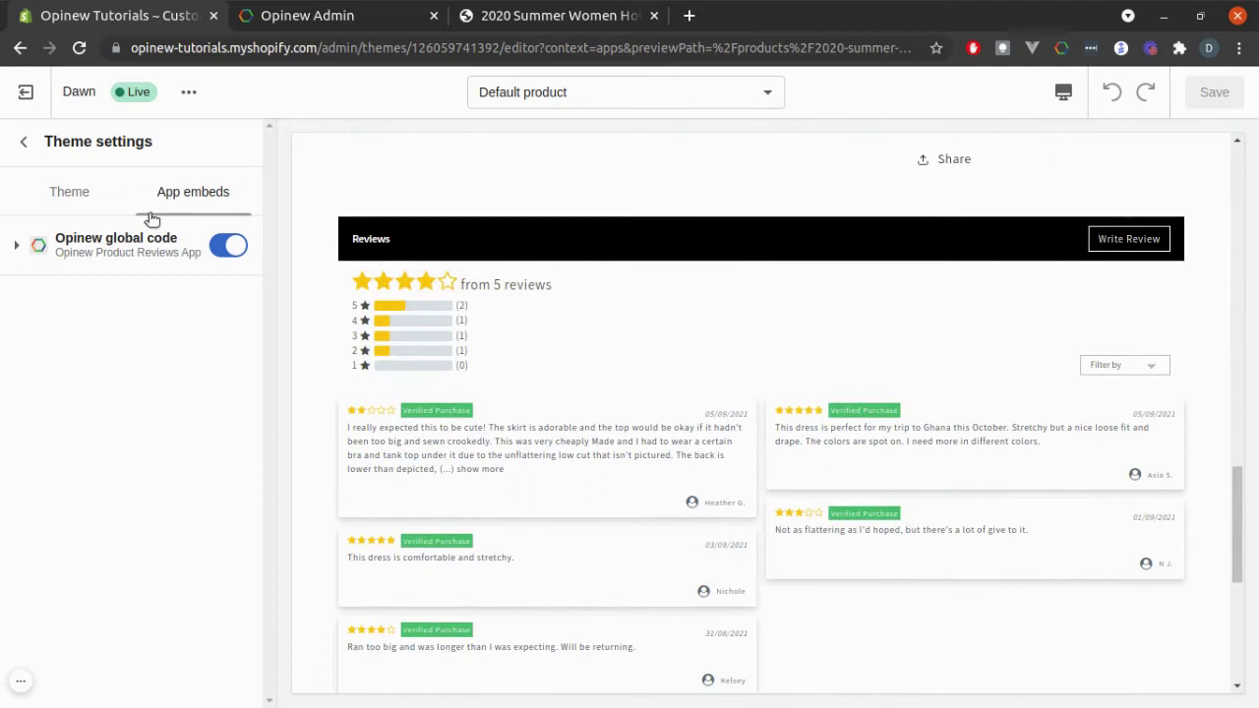
# - Hide the Product reviews block in the product template's Apps section and show it again
pyautogui.click(28, 139)
pyautogui.scroll(-3, 107, 360)
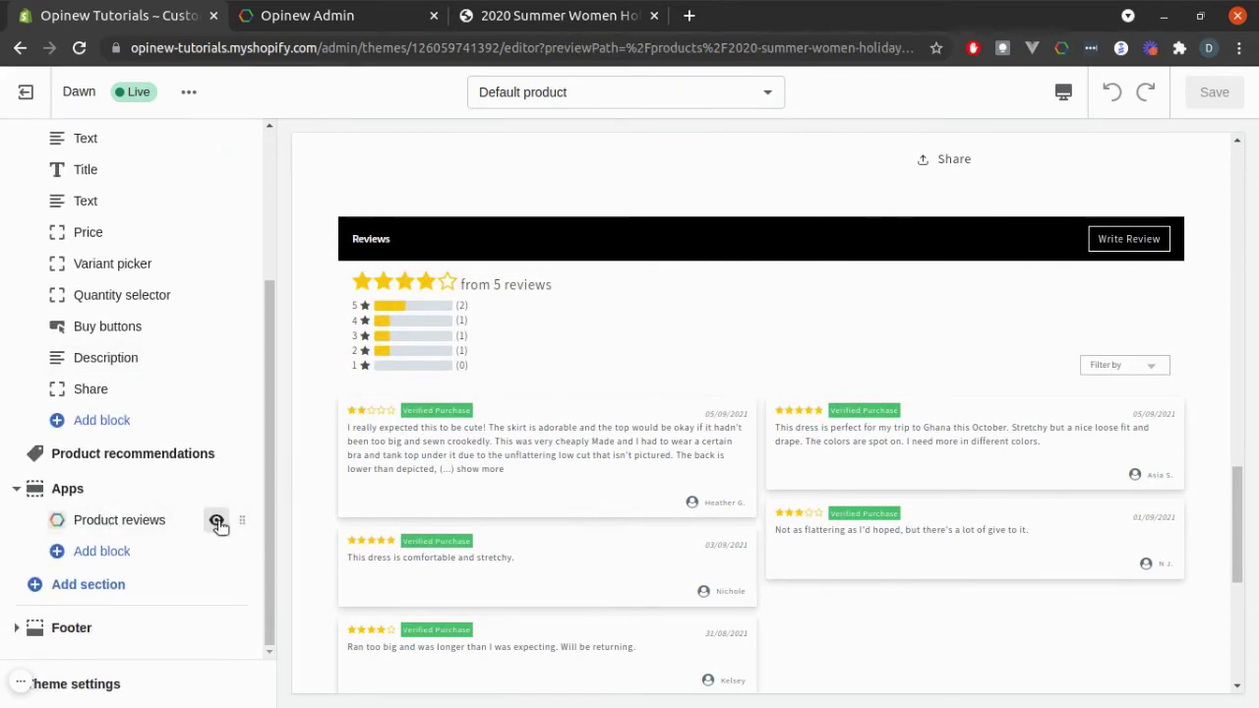
pyautogui.click(217, 521)
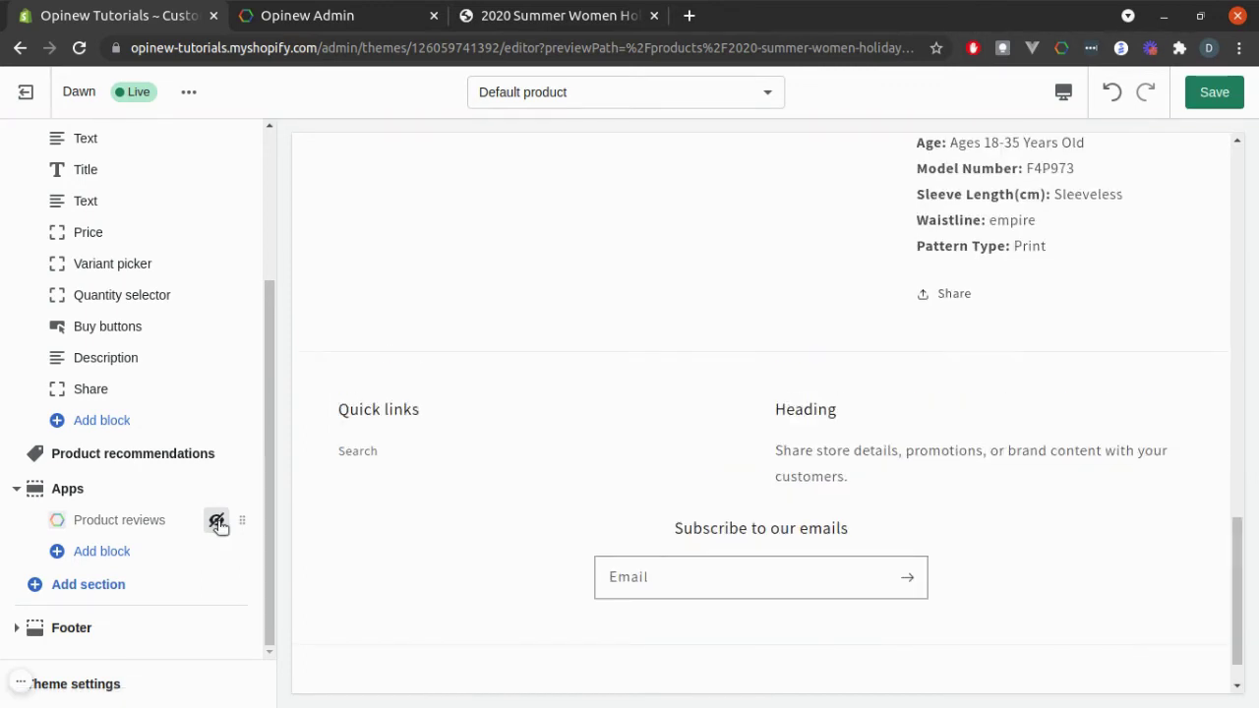
pyautogui.click(217, 520)
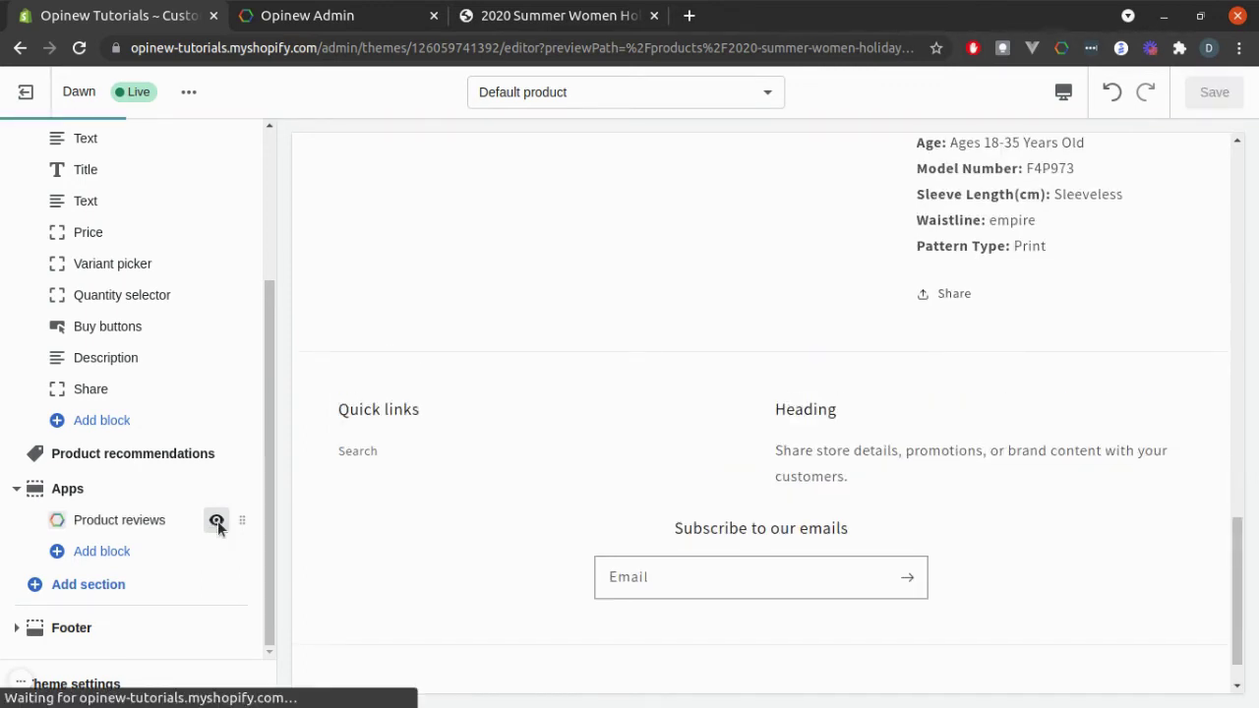
pyautogui.scroll(-2, 422, 423)
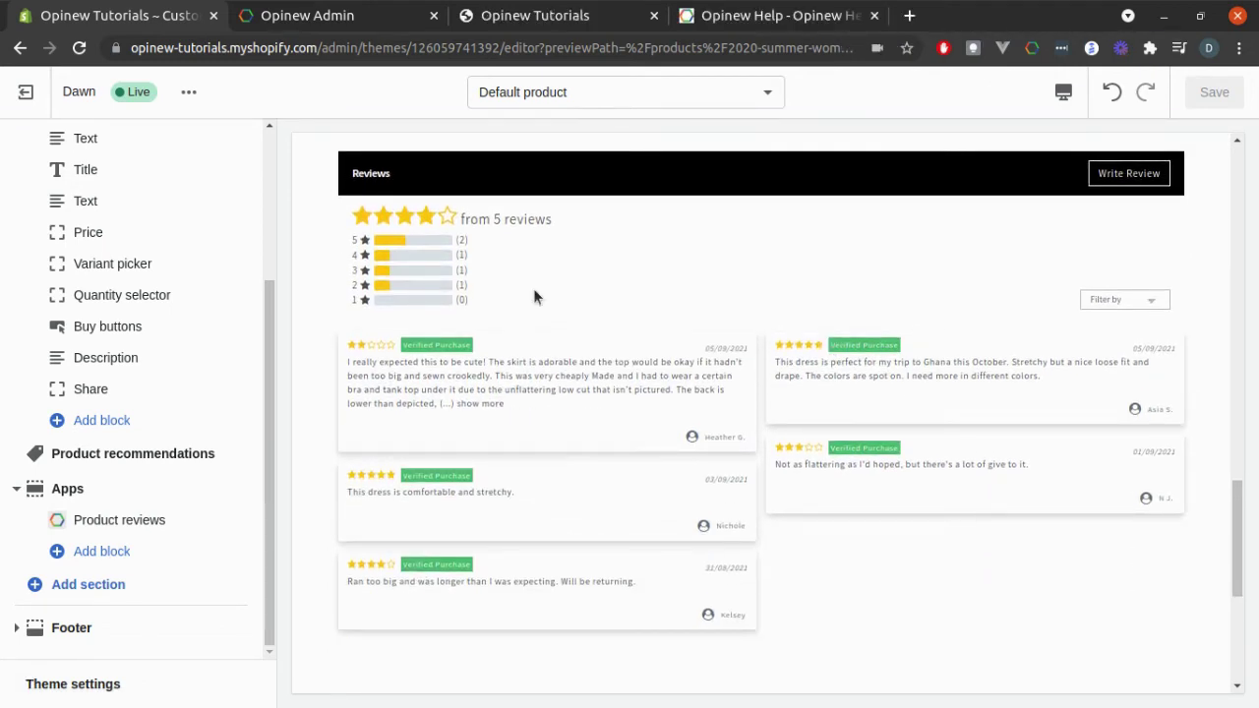
# - Search the Opinew help center for "pagefly" and read the article on using Opinew with the PageFly theme builder
pyautogui.click(805, 12)
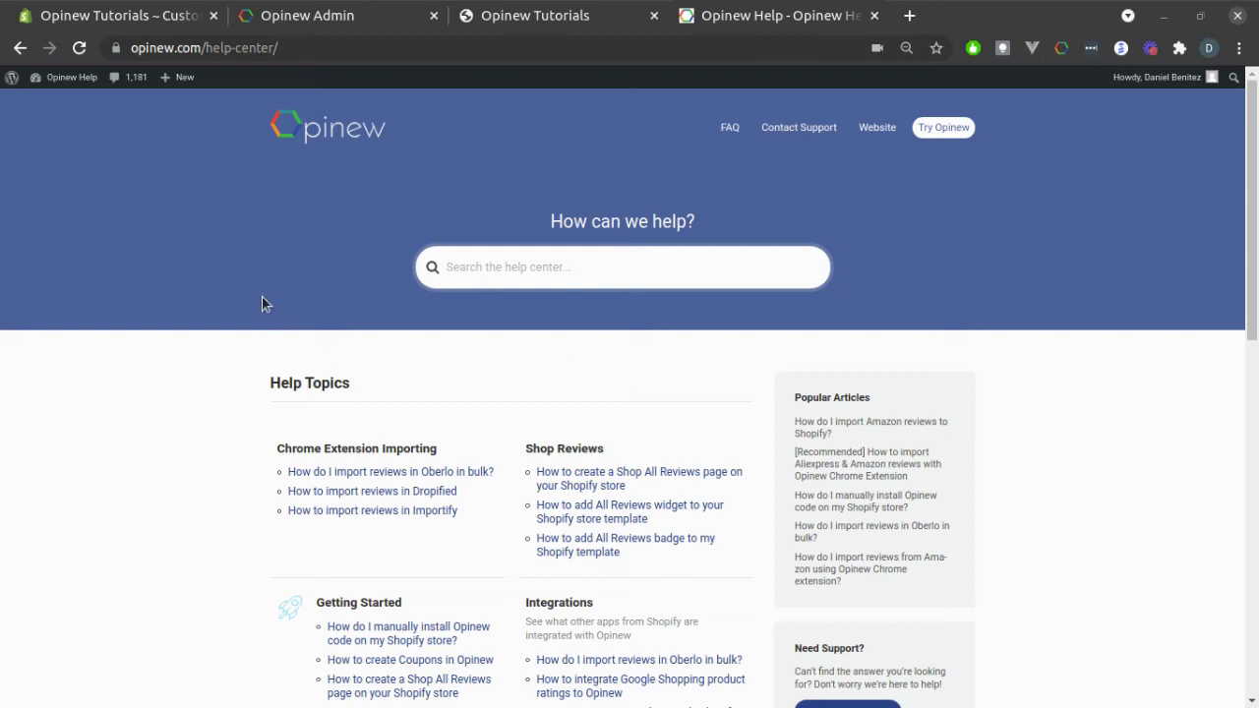
pyautogui.click(262, 46)
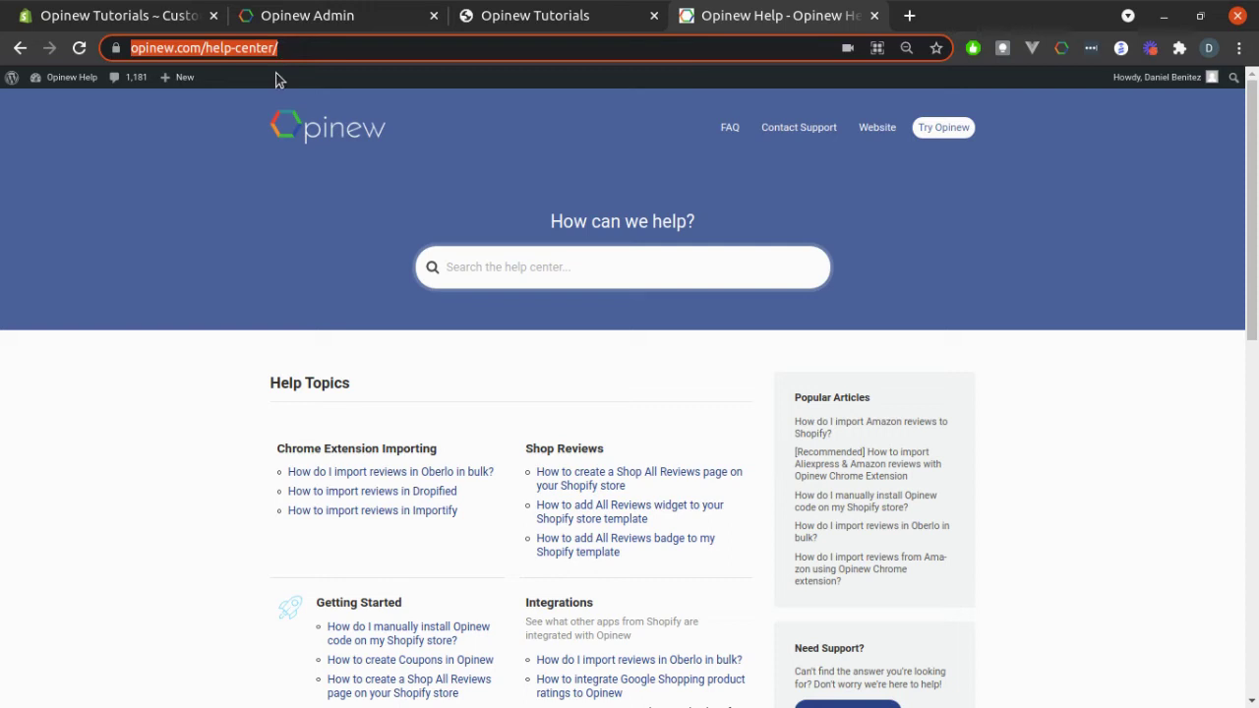
pyautogui.click(184, 268)
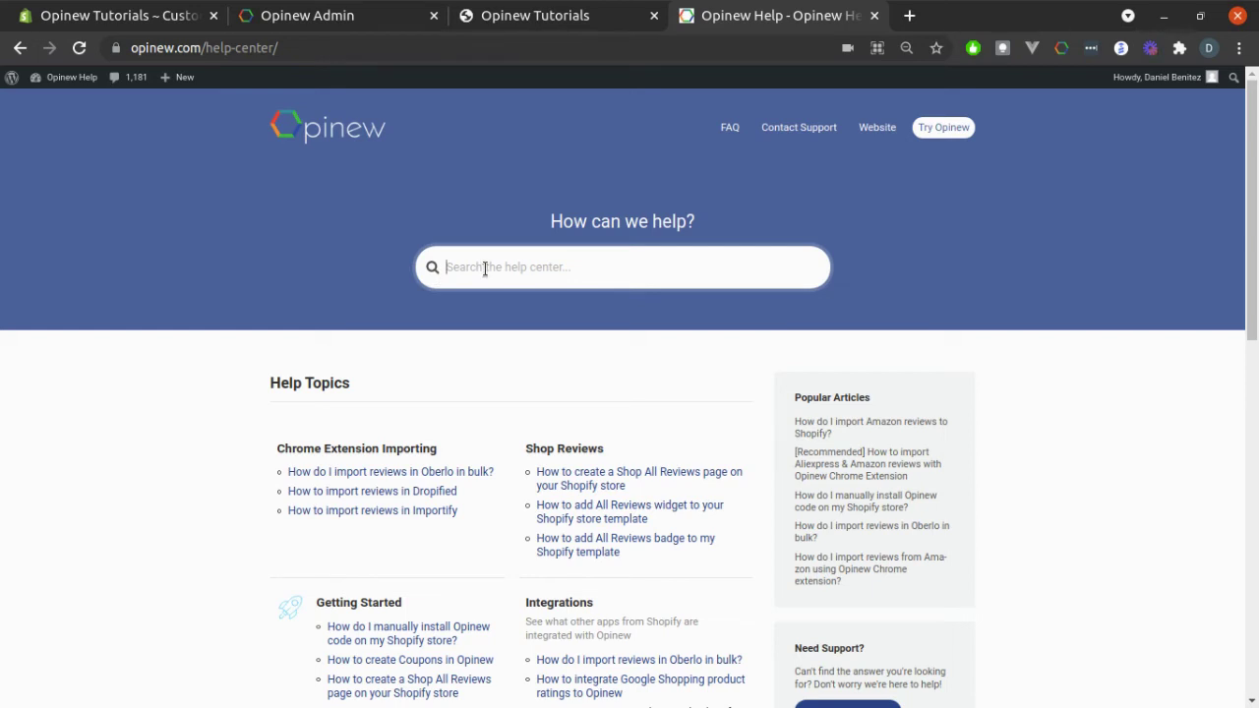
pyautogui.write('pagefly')
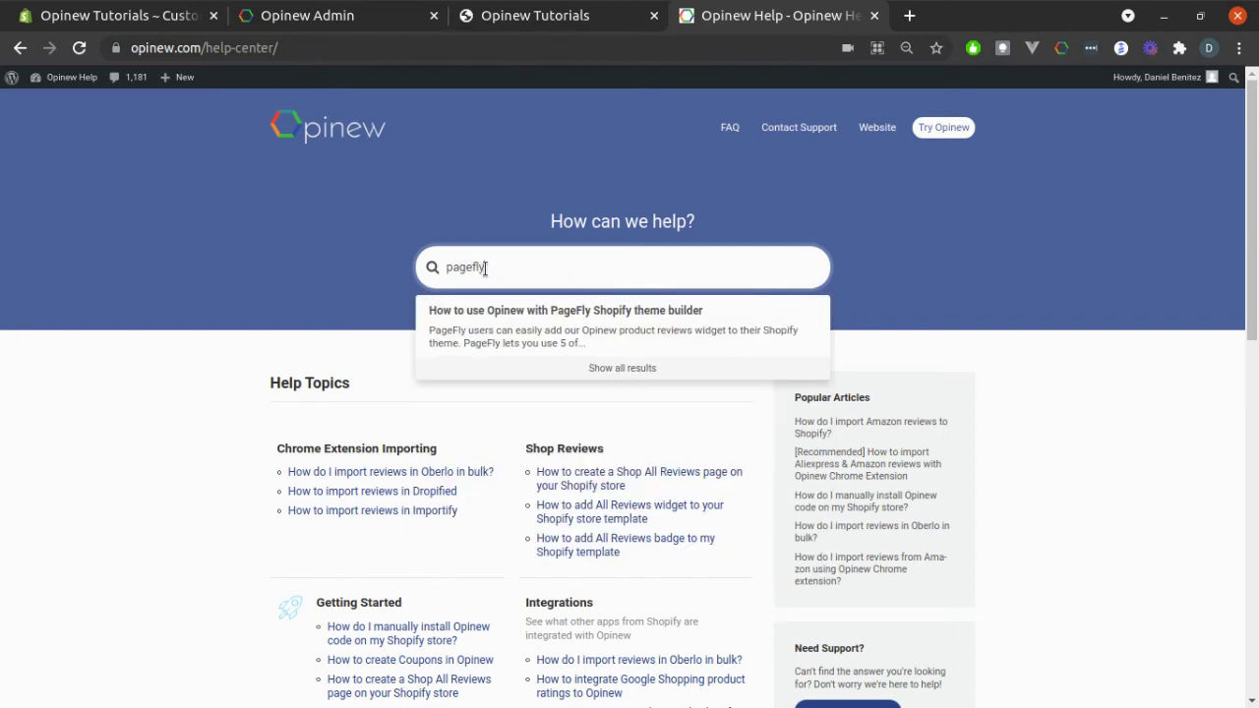
pyautogui.click(513, 326)
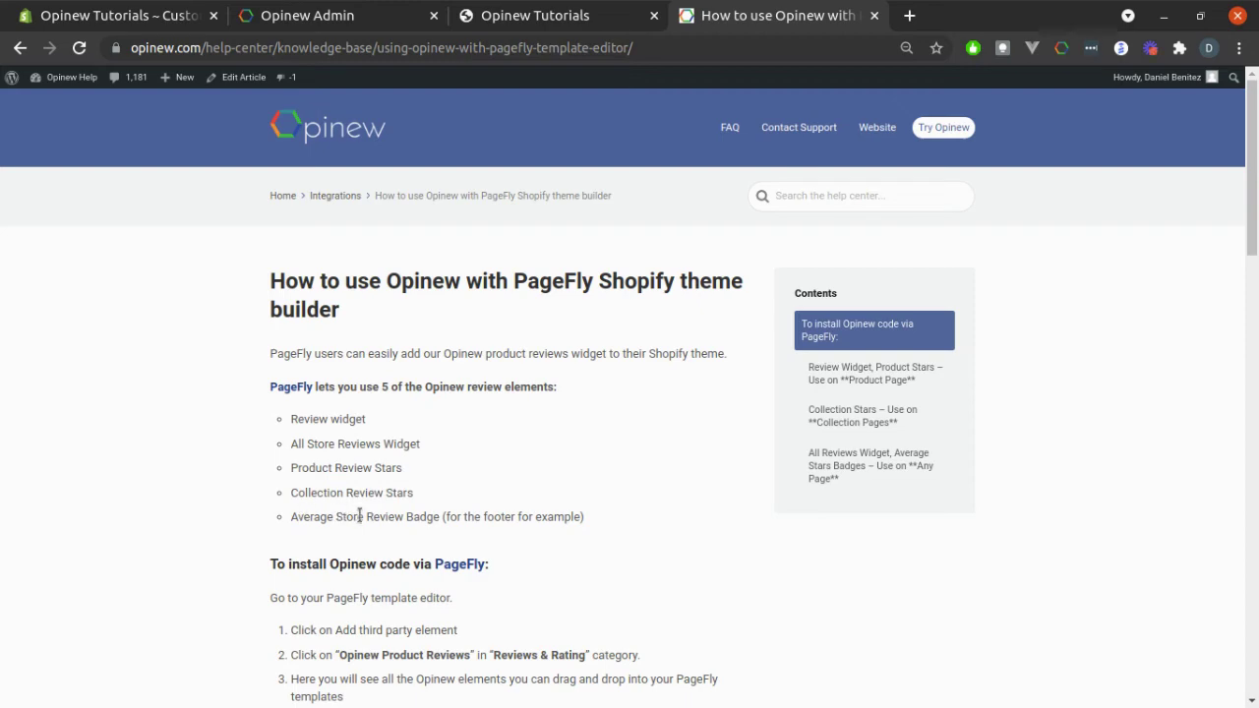
pyautogui.scroll(-3, 406, 502)
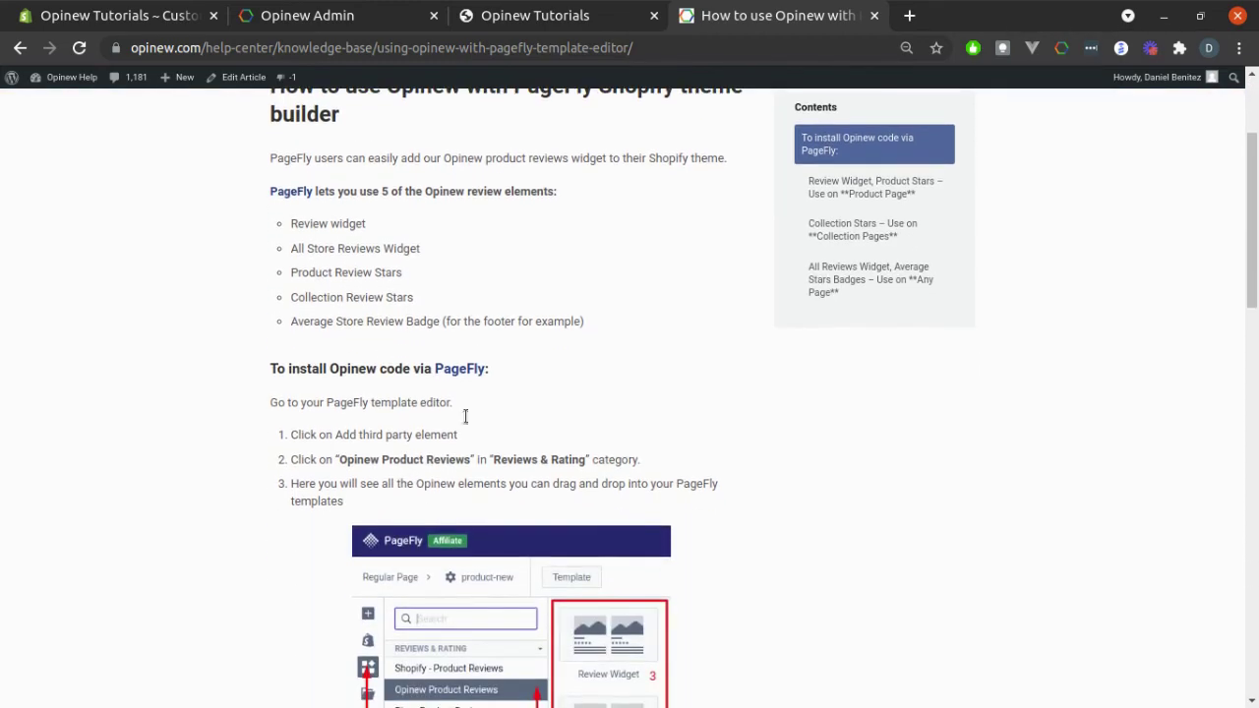
pyautogui.scroll(-15, 285, 409)
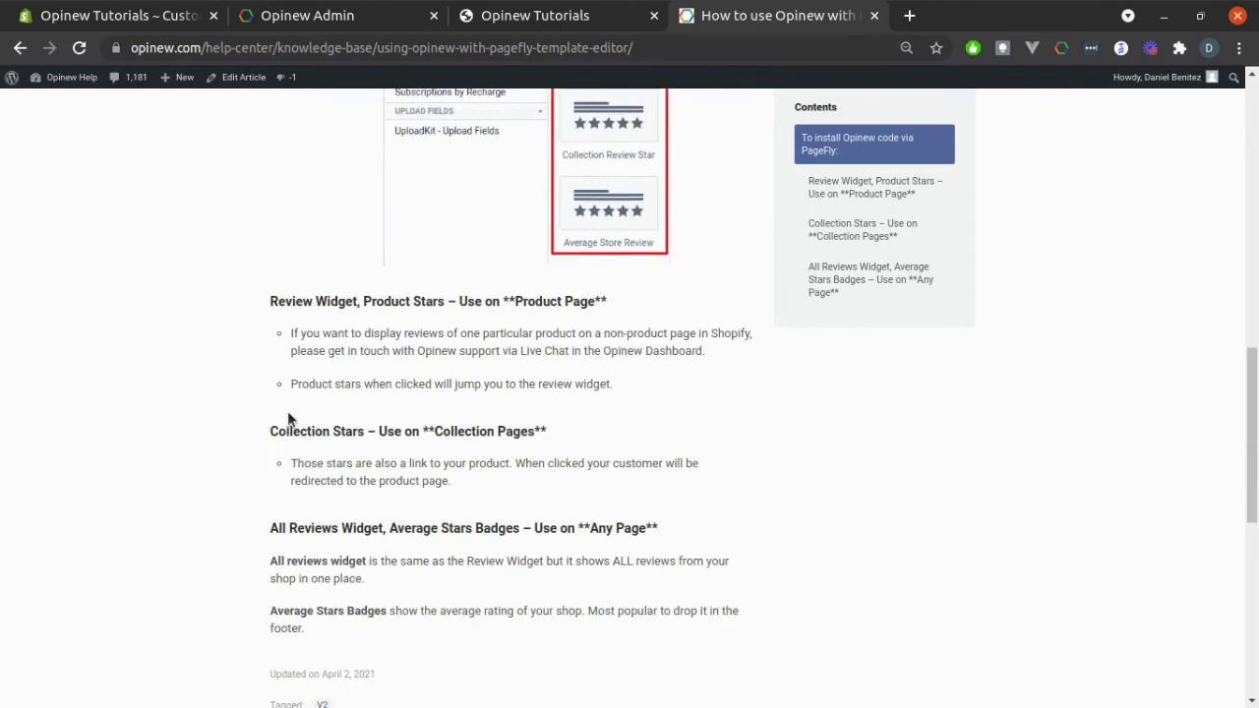
pyautogui.scroll(4, 288, 418)
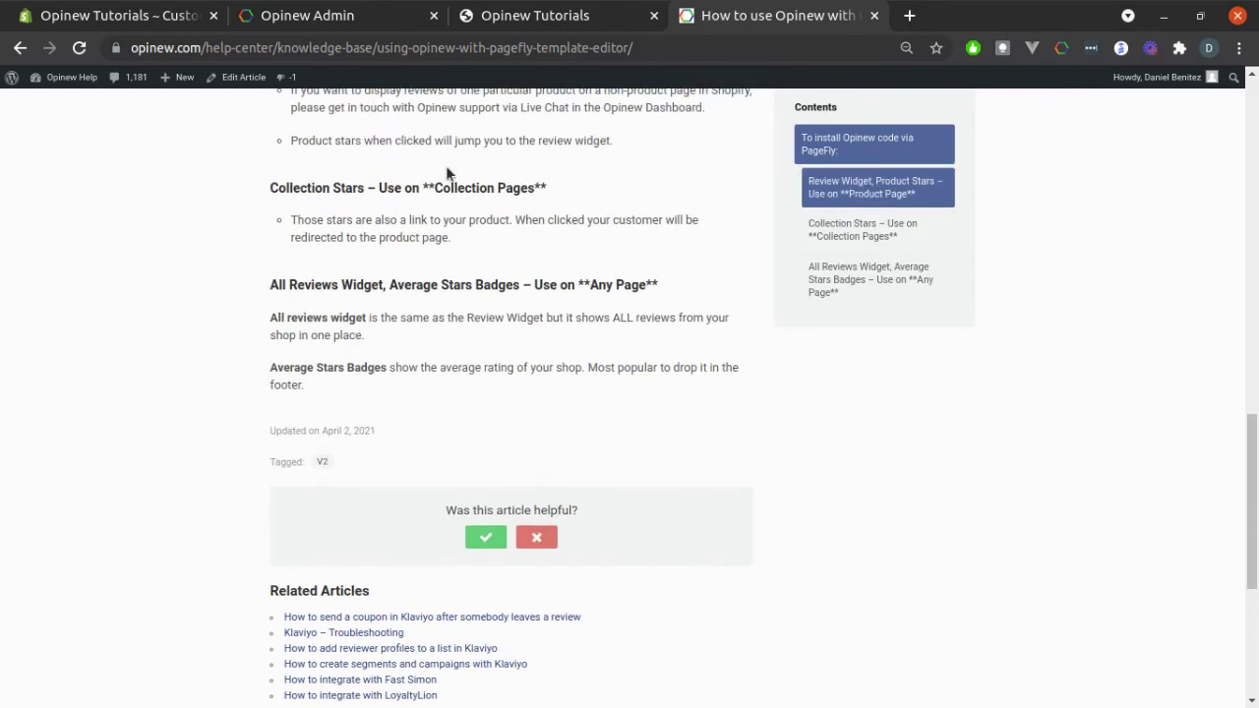
pyautogui.hotkey('alt', 'Left')
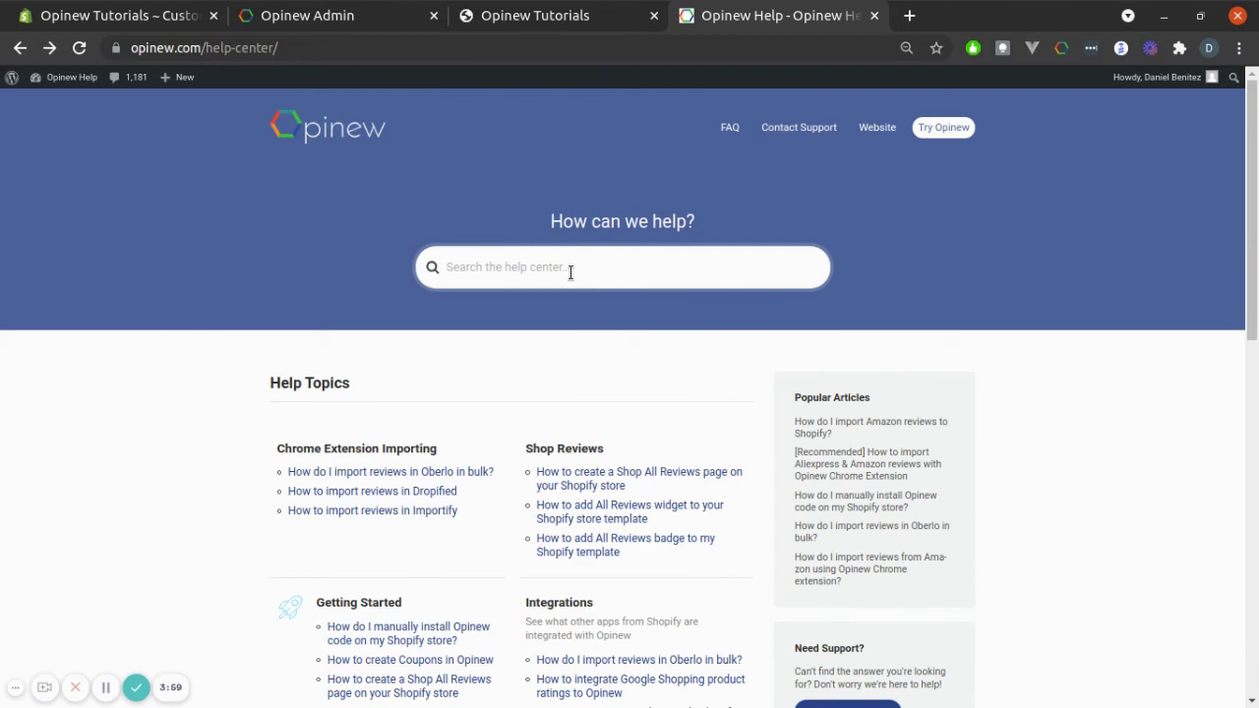
# - Search the help center for "gempages" and read the article on installing Opinew in the Gempages editor
pyautogui.click(570, 272)
pyautogui.write('gempages')
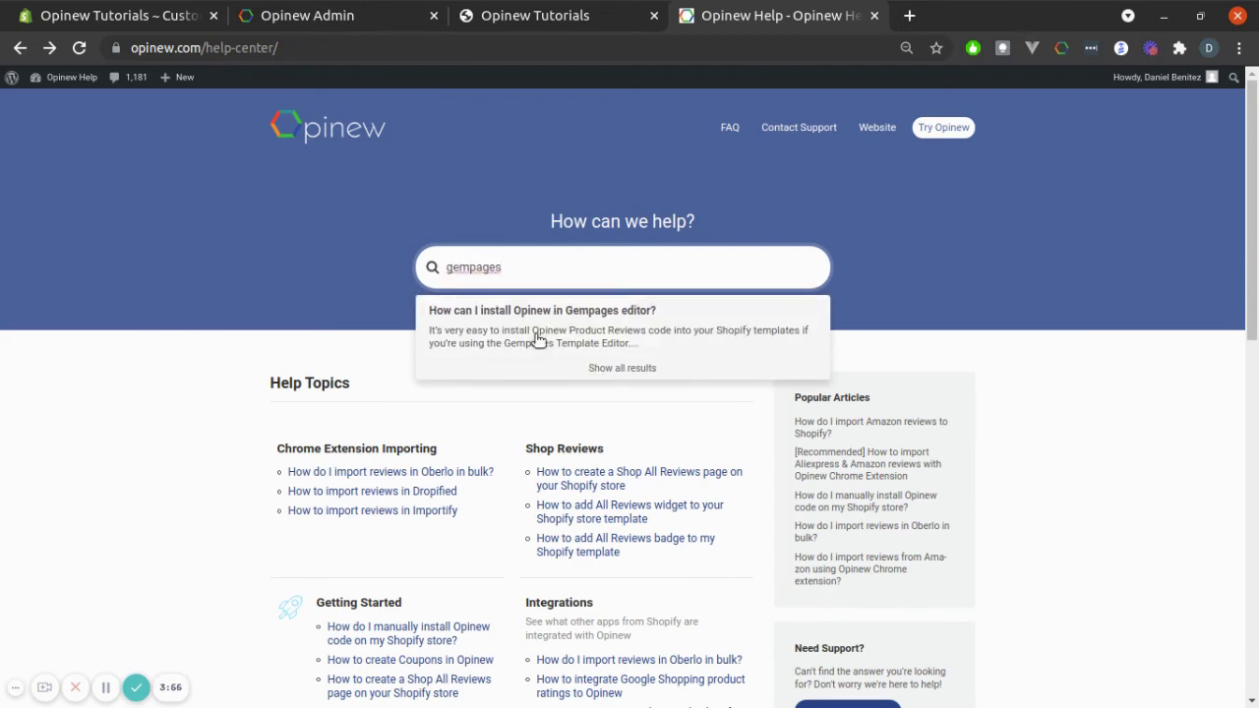
pyautogui.click(534, 333)
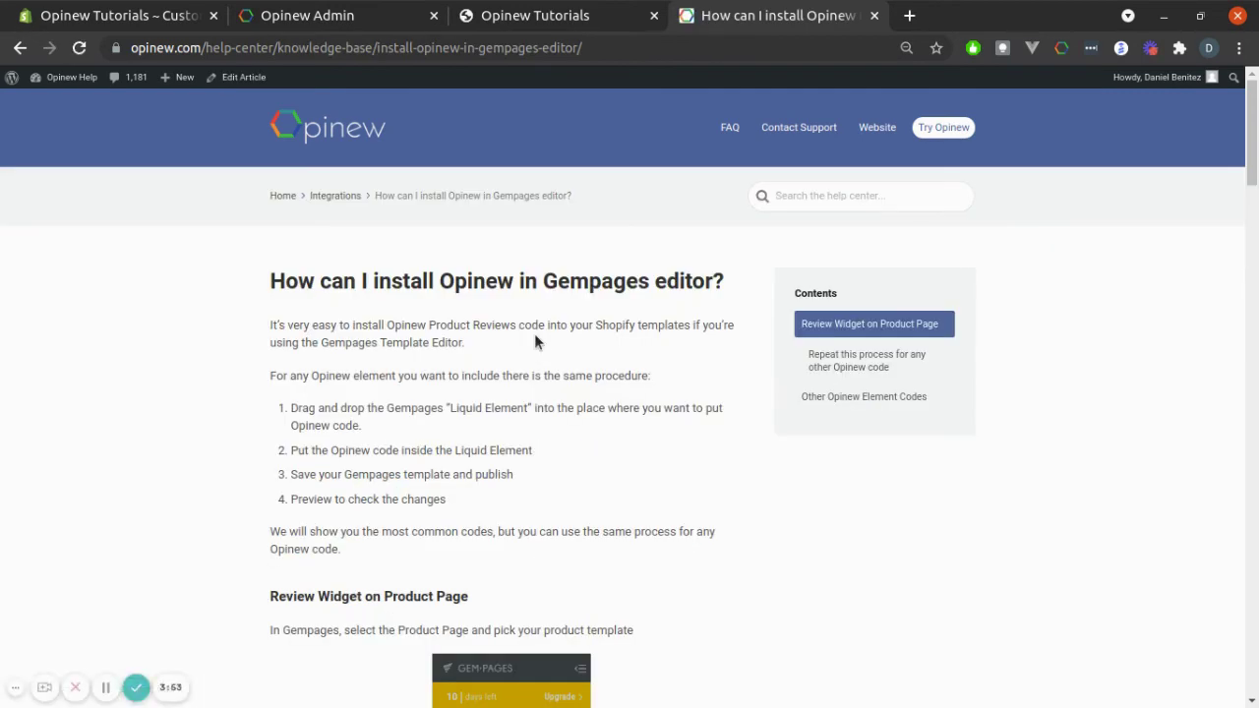
pyautogui.scroll(-1, 534, 341)
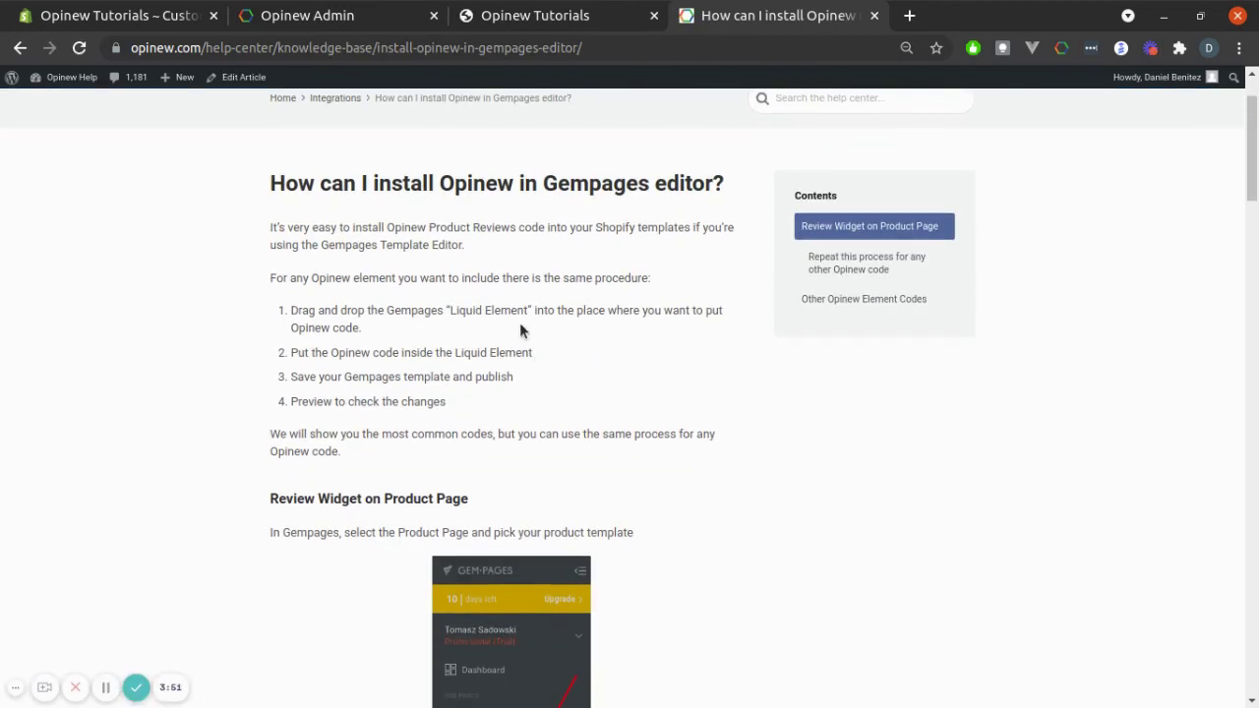
pyautogui.scroll(-10, 519, 323)
pyautogui.scroll(-9, 509, 335)
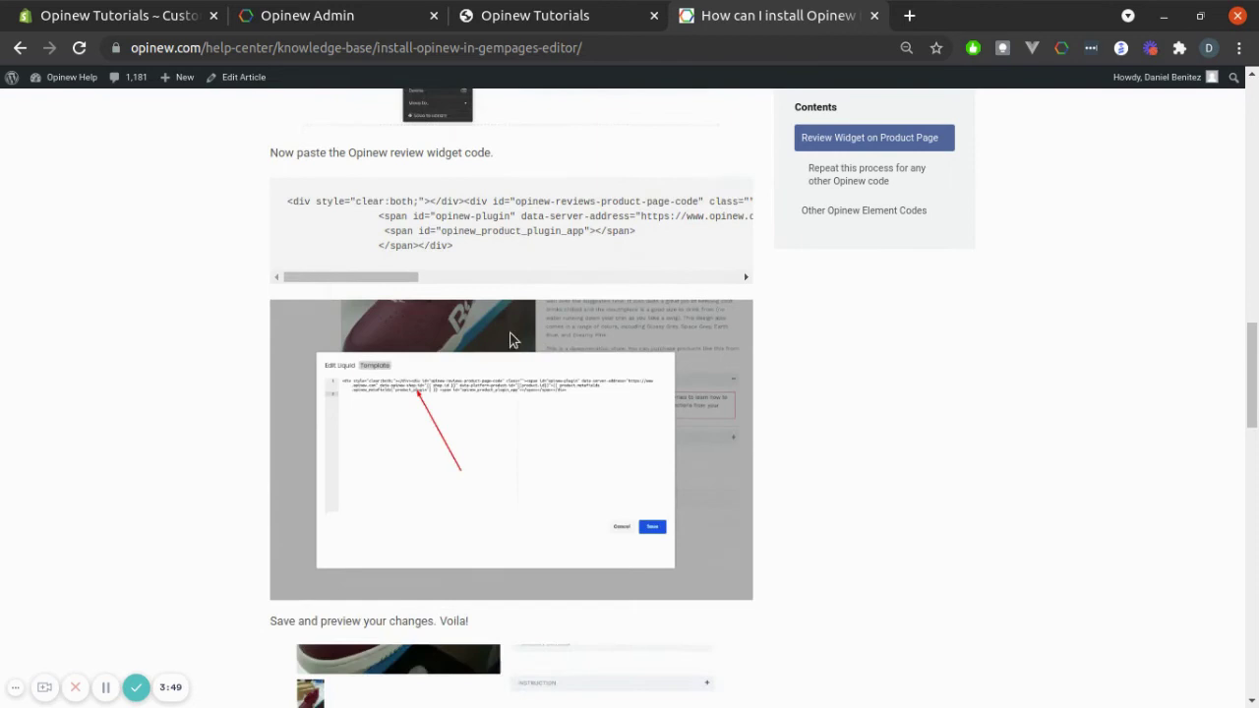
pyautogui.scroll(-2, 509, 333)
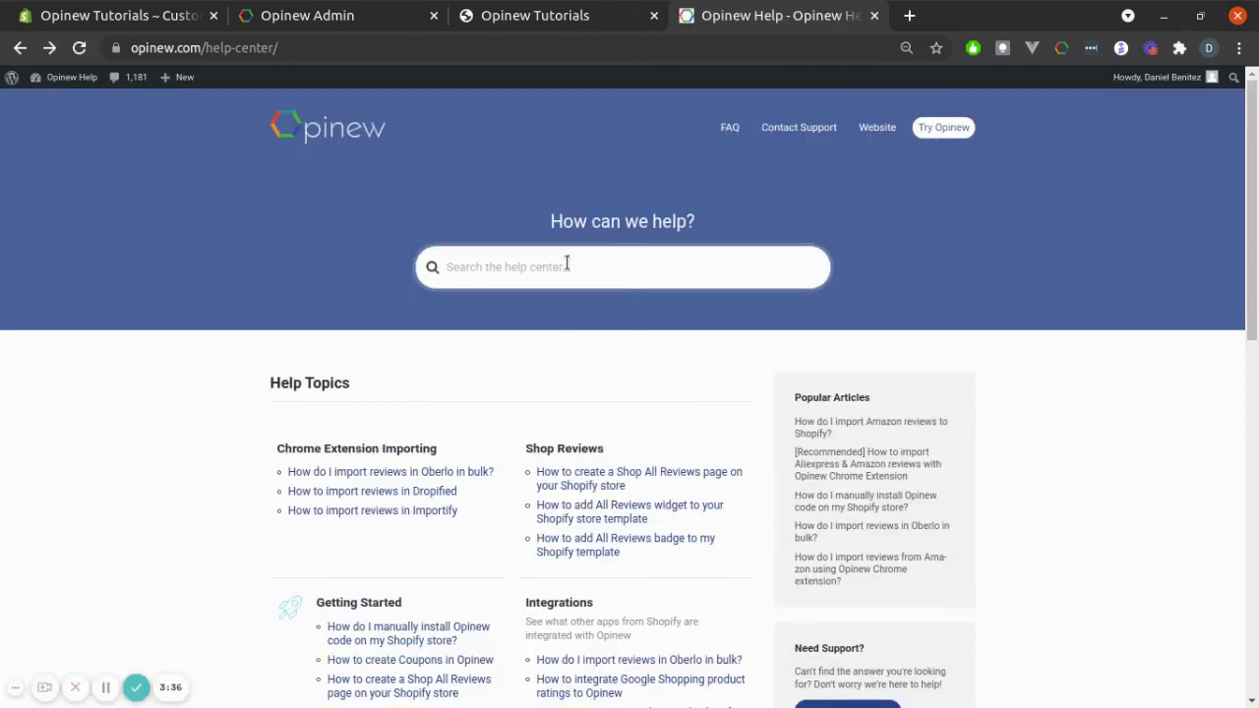
# - Search the help center for "layouthub", read the article on using Opinew with LayoutHub, and return to the help center home page
pyautogui.write('lay')
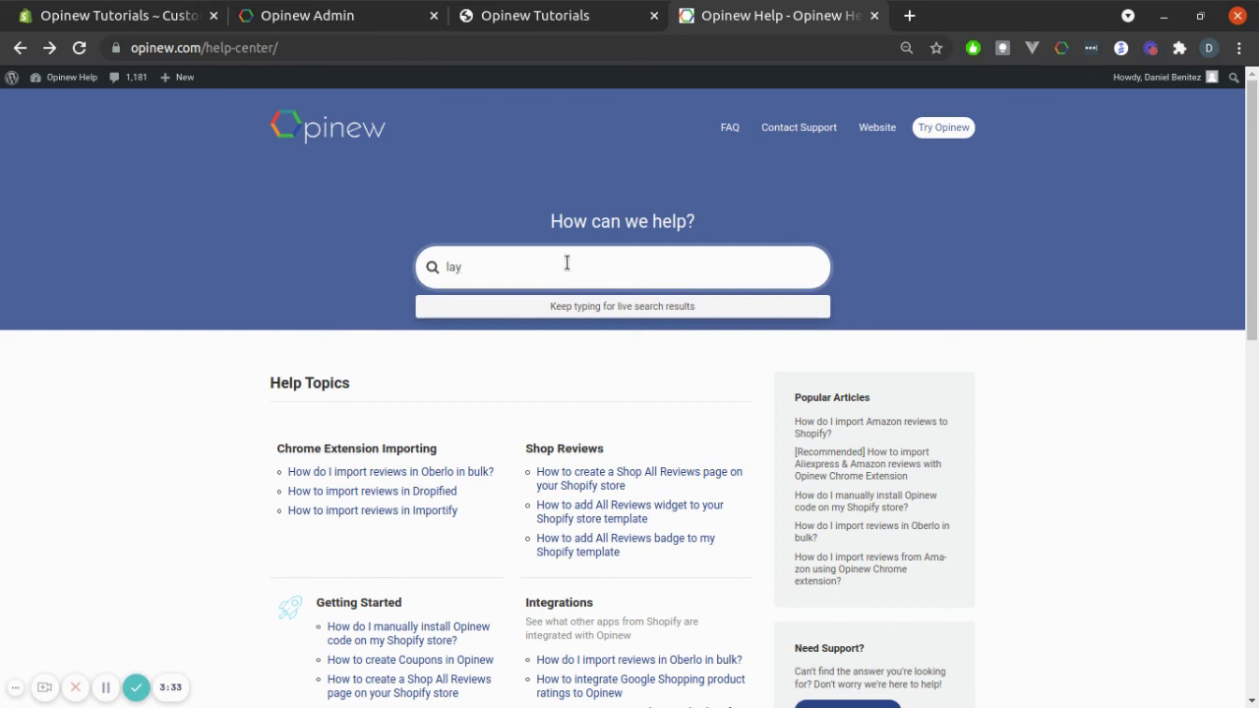
pyautogui.write('outh')
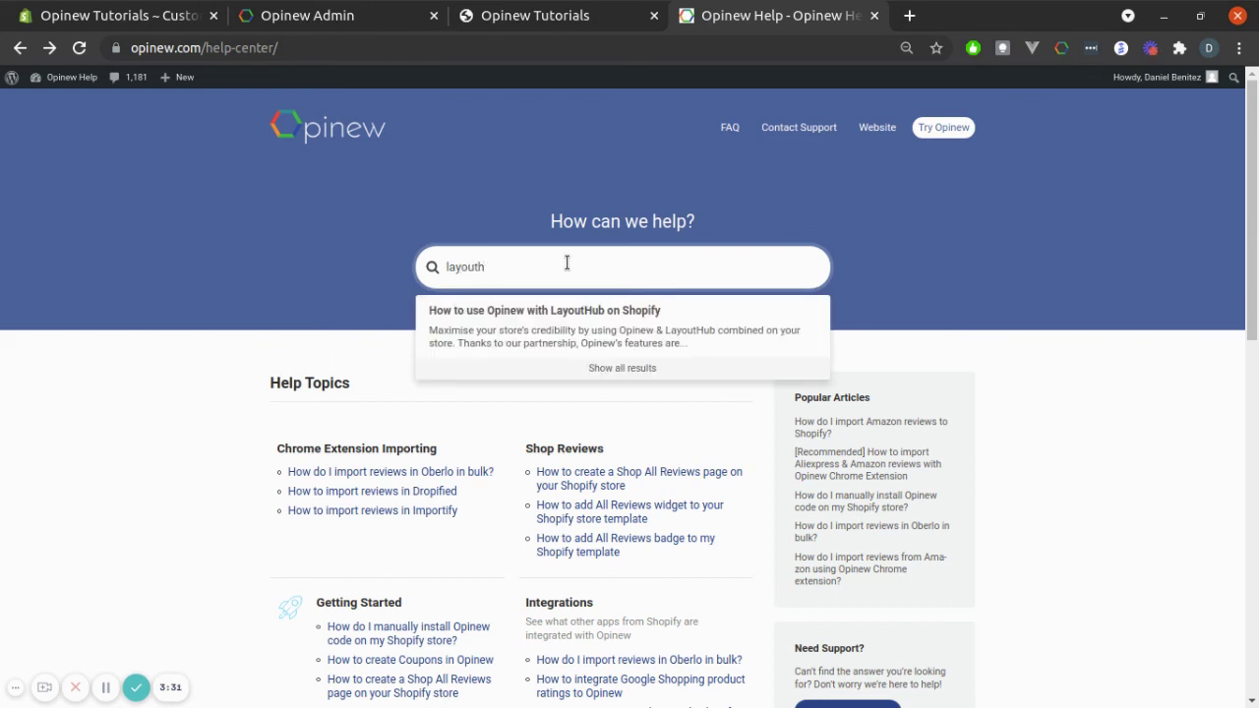
pyautogui.write('ub')
pyautogui.click(578, 335)
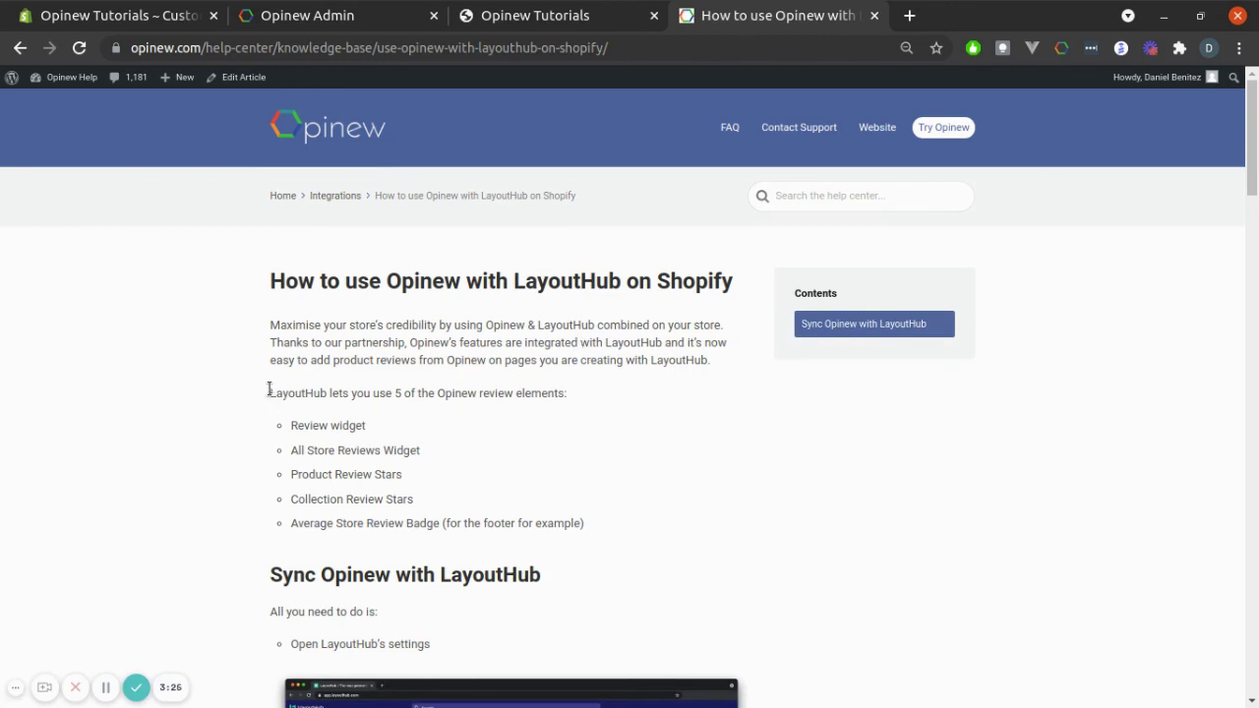
pyautogui.moveTo(266, 392); pyautogui.dragTo(587, 522)
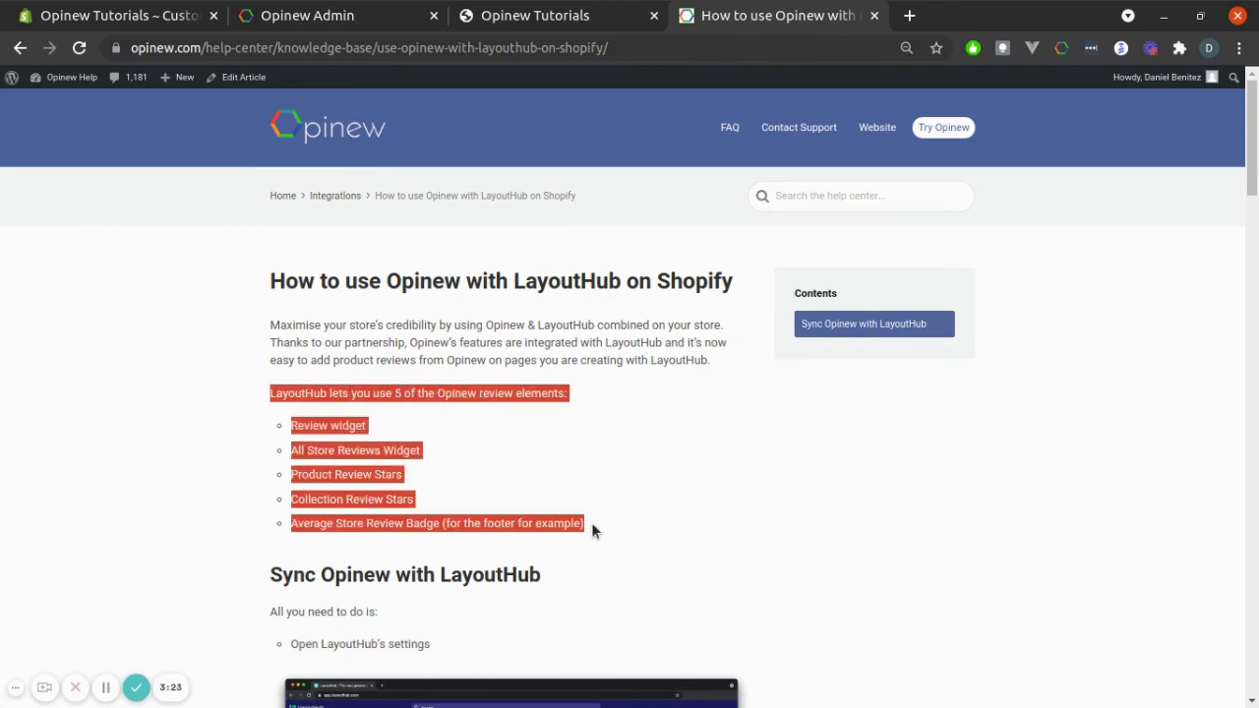
pyautogui.click(591, 523)
pyautogui.scroll(-5, 590, 324)
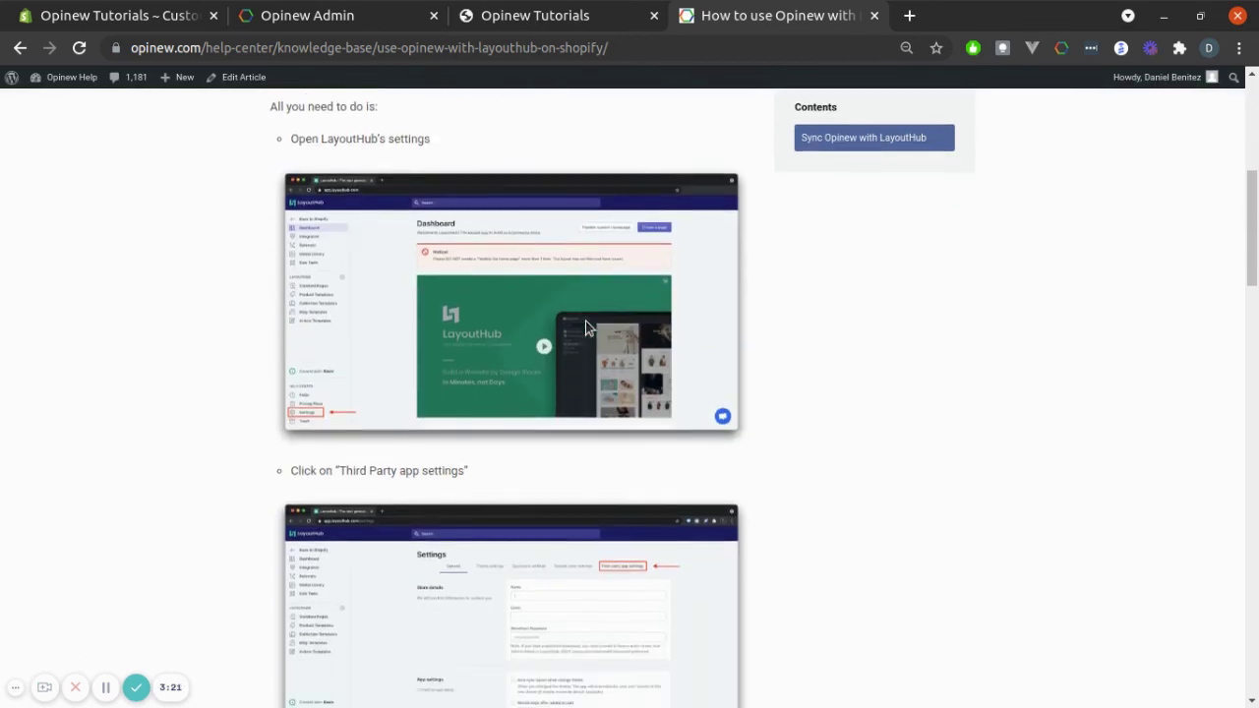
pyautogui.scroll(-10, 585, 328)
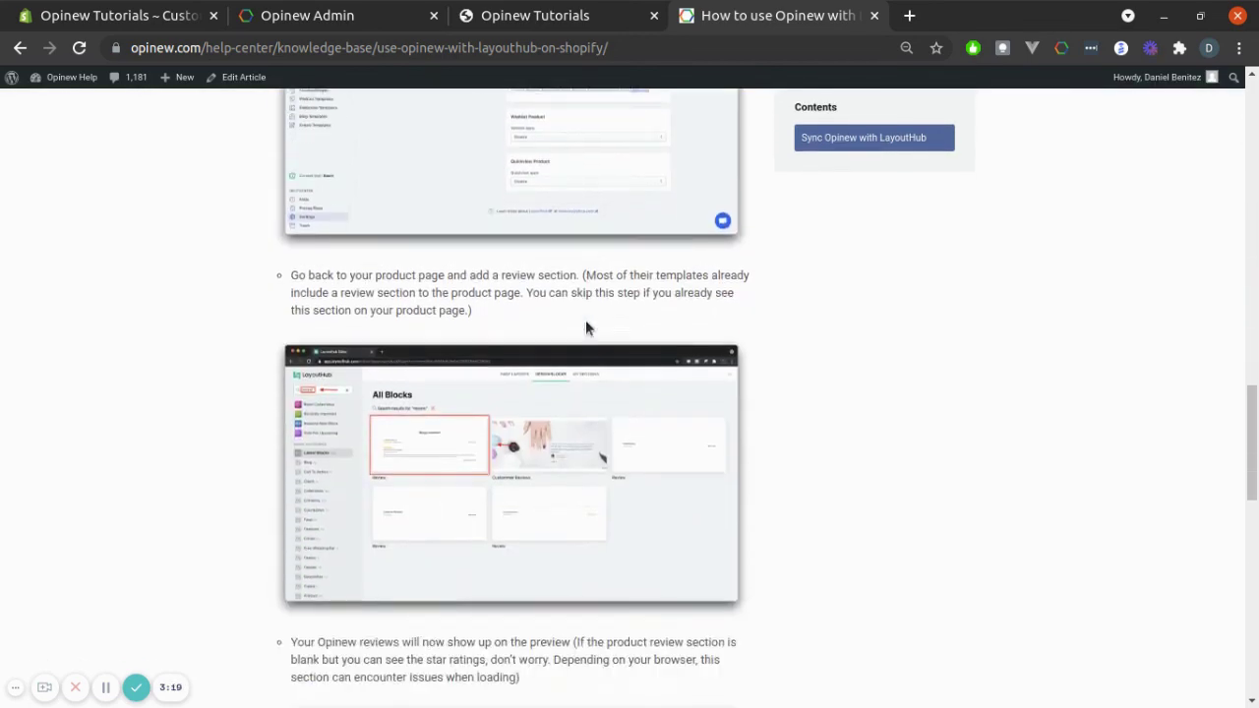
pyautogui.scroll(-6, 585, 327)
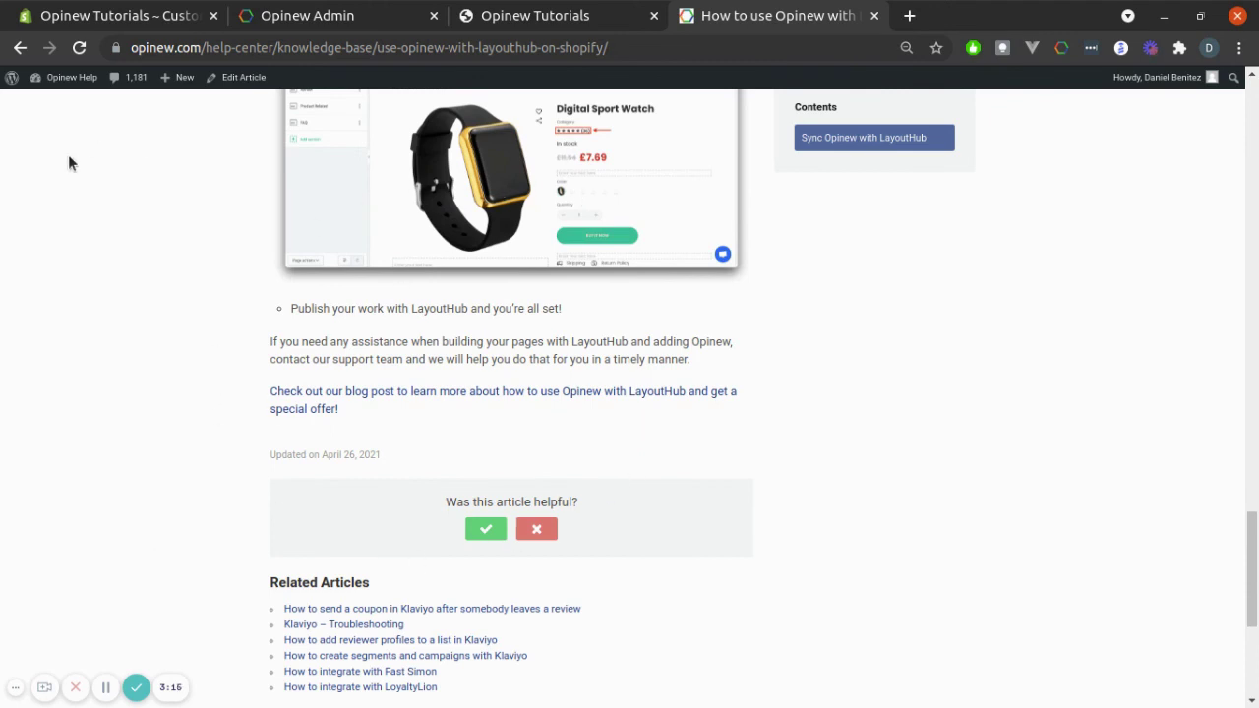
pyautogui.hotkey('alt', 'Left')
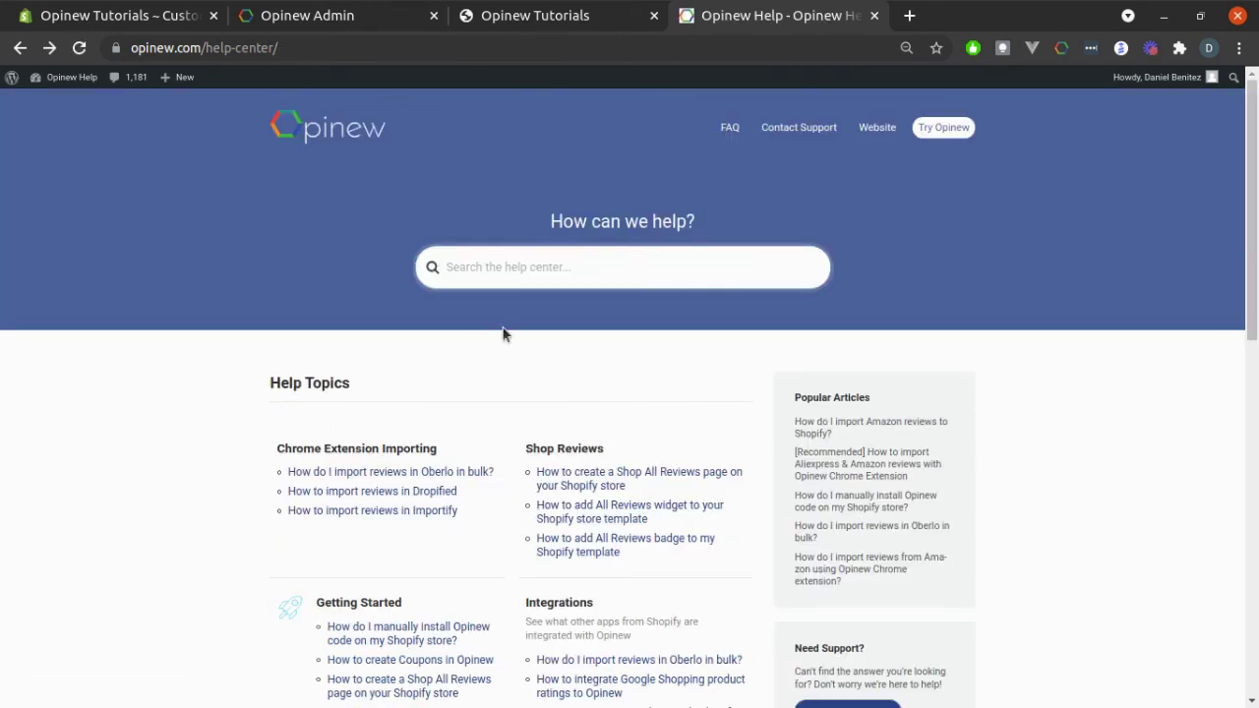